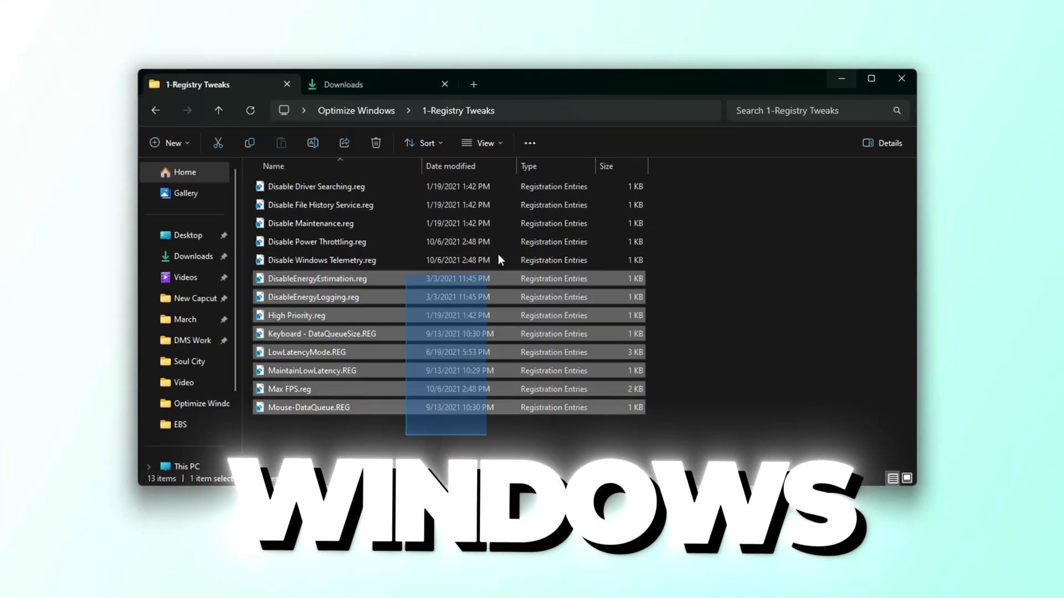
Step: Keep only thumbnails and smooth font edges, leave scheduling on Programs, and confirm with OK
drag(497, 260, 382, 188)
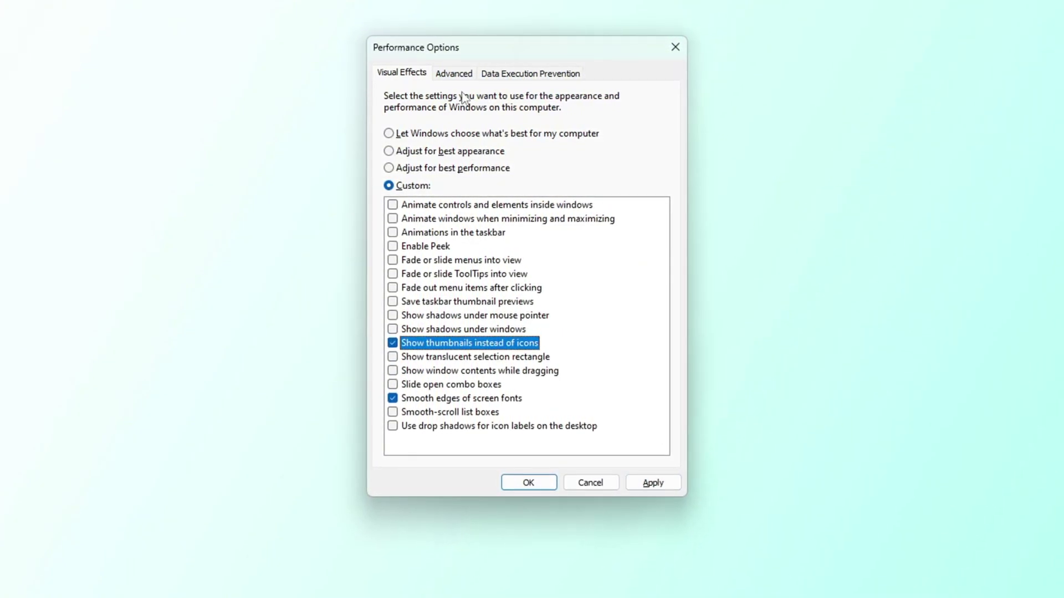
click(455, 74)
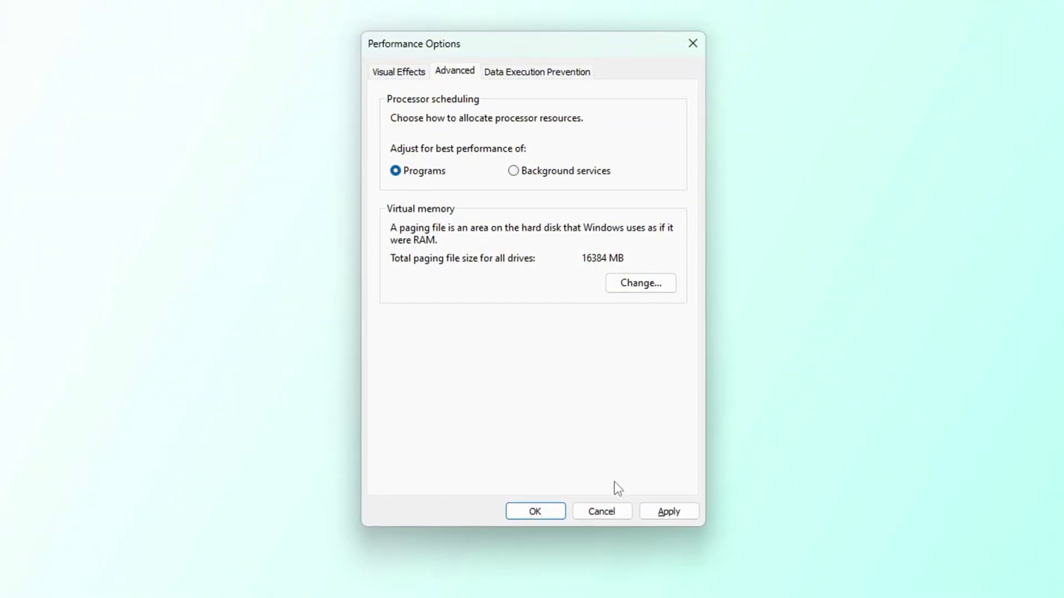
click(536, 518)
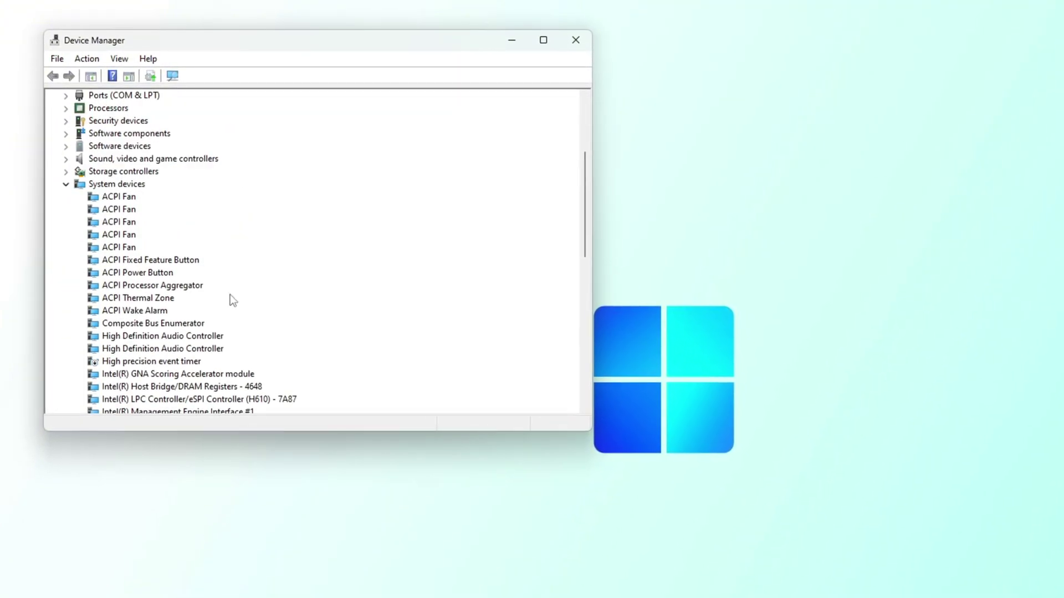
scroll(202, 377, down, 1)
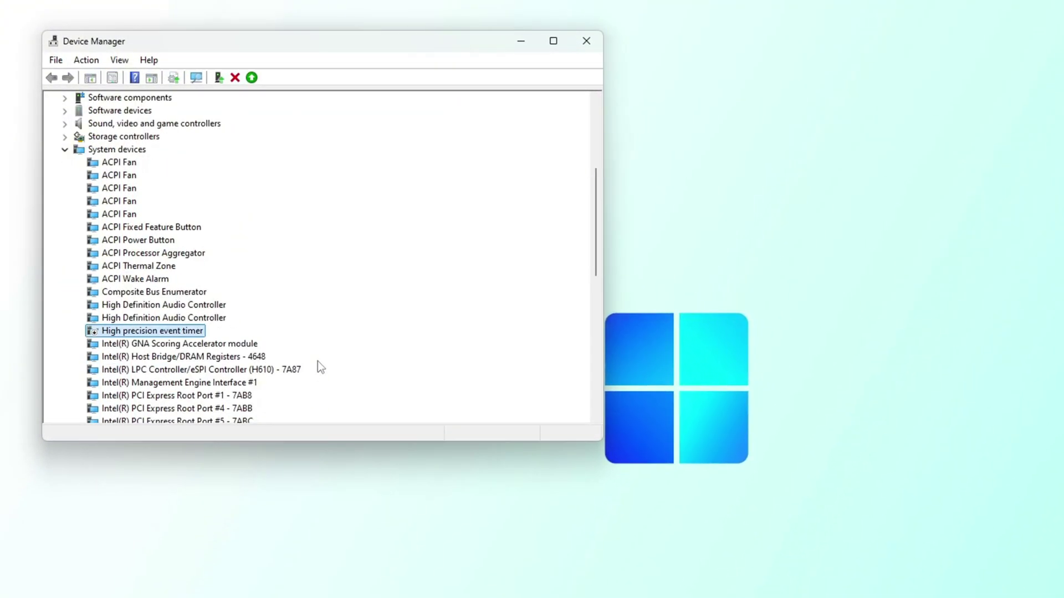
scroll(316, 363, down, 3)
right_click(146, 219)
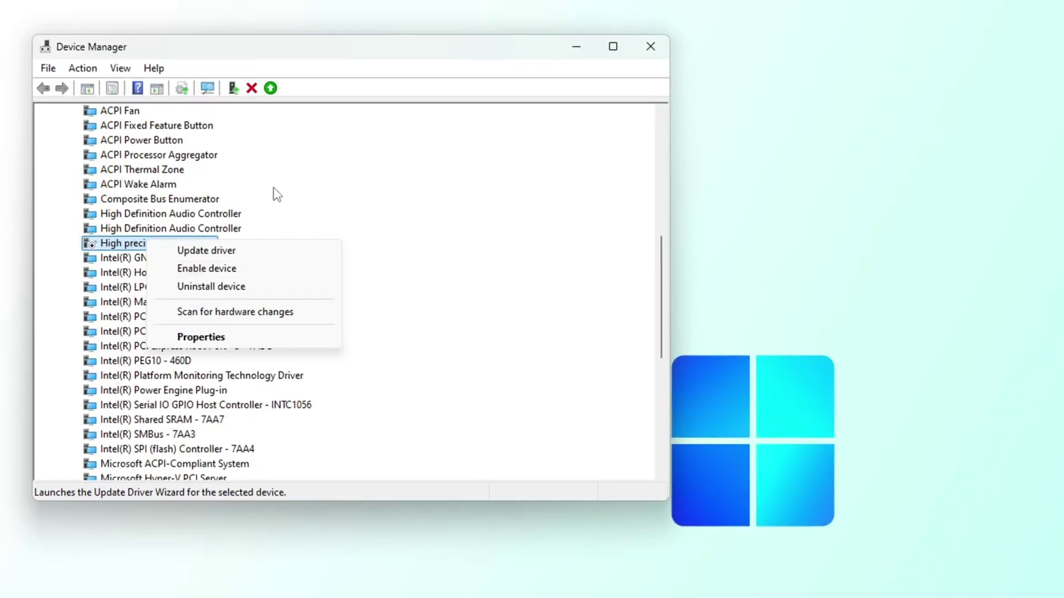
click(214, 271)
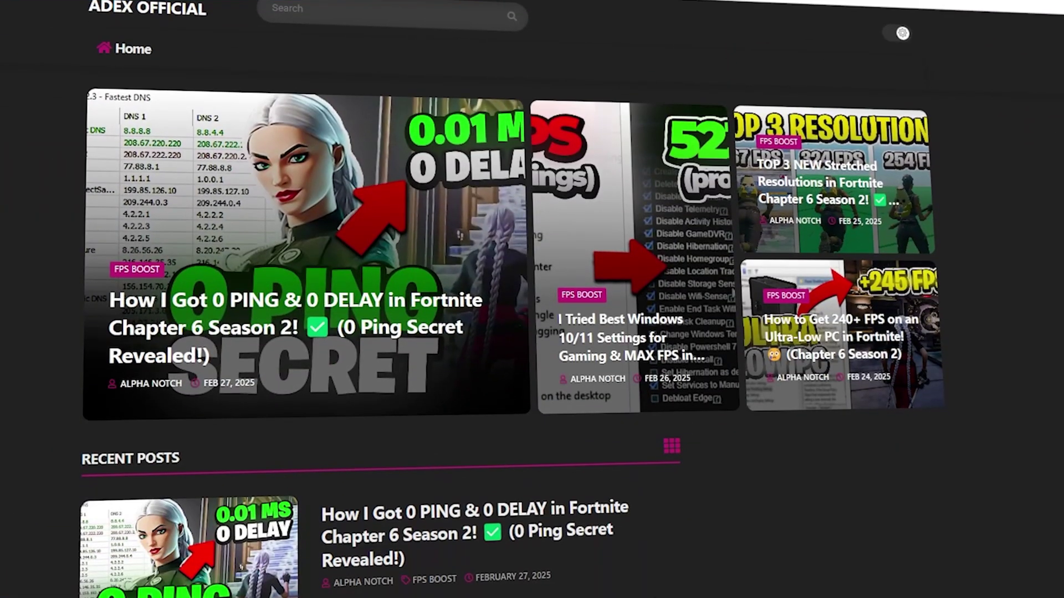
Step: Scroll the ADEX Official homepage down to the Recent Posts list
scroll(532, 299, down, 5)
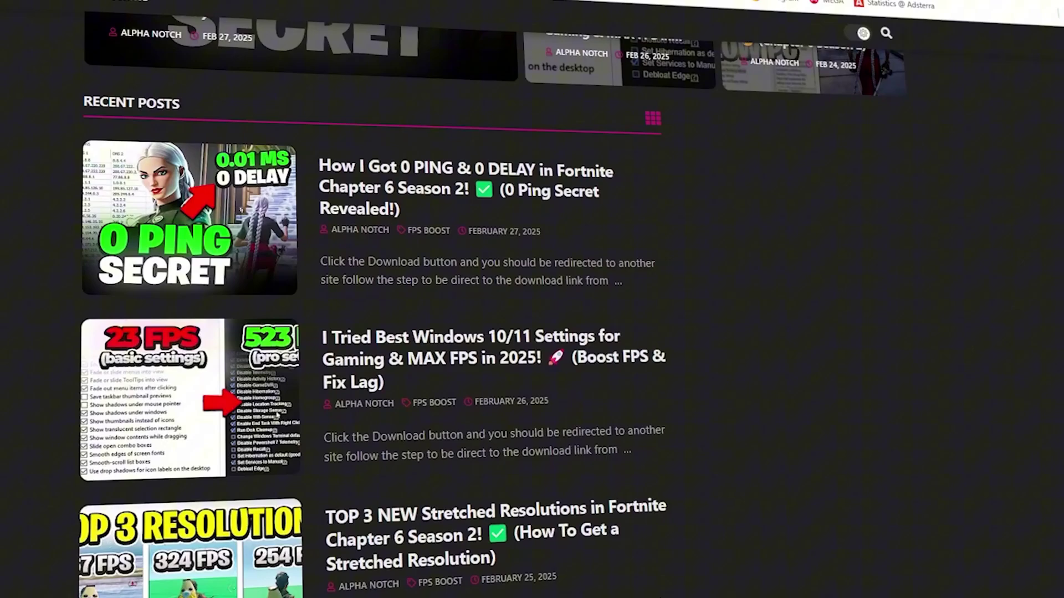
scroll(277, 415, down, 2)
scroll(277, 414, down, 2)
scroll(277, 415, down, 2)
scroll(277, 414, down, 2)
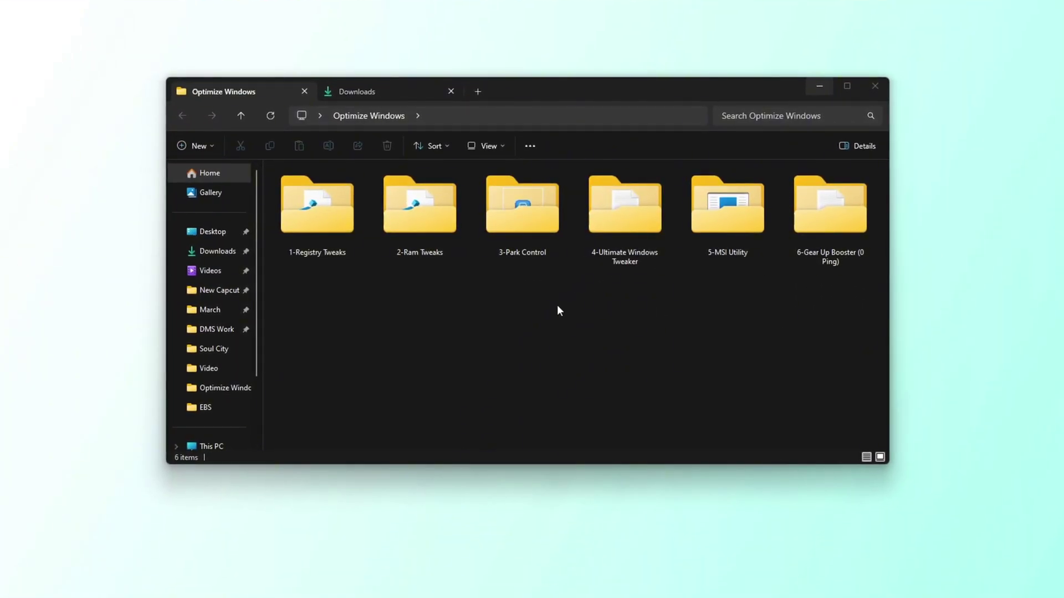
Step: Open 1-Registry Tweaks and box-select all thirteen .reg files
click(314, 216)
double_click(305, 219)
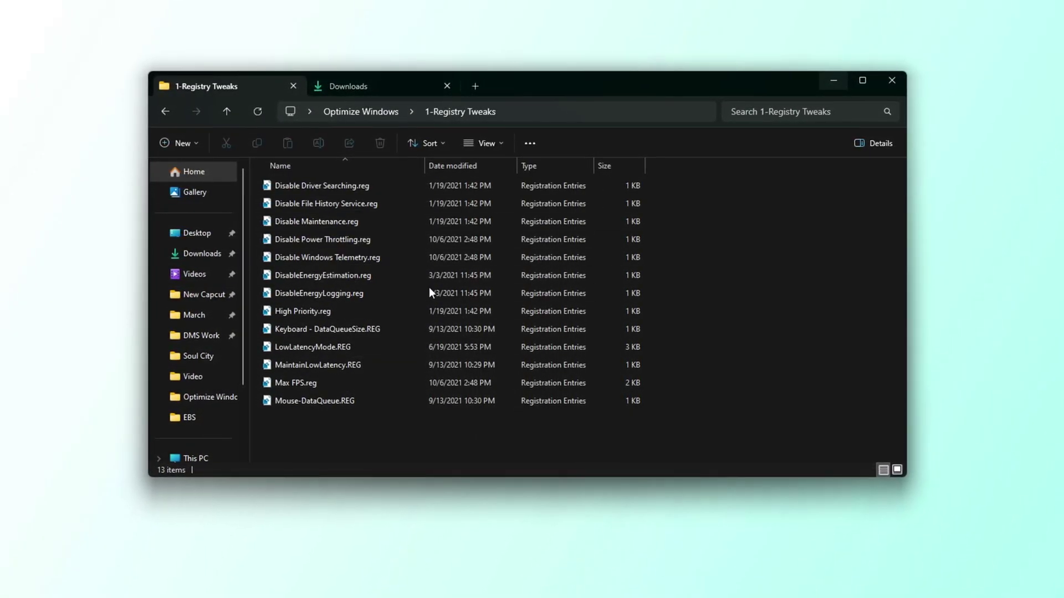
drag(438, 424, 533, 165)
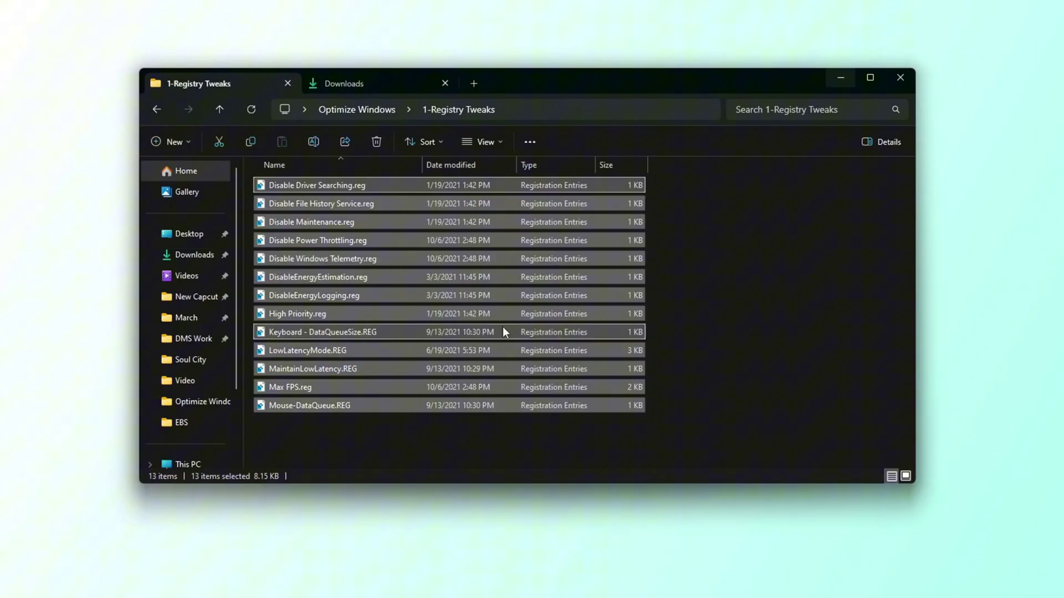
click(388, 435)
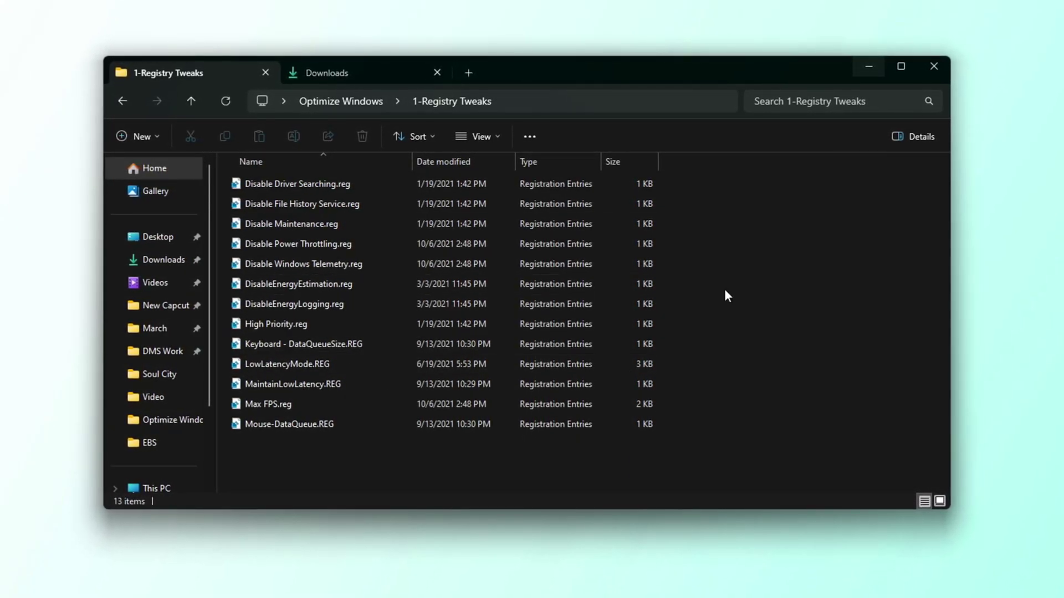
Step: Select High Priority.reg, reselect all thirteen registry files, then scroll down the listing
click(255, 331)
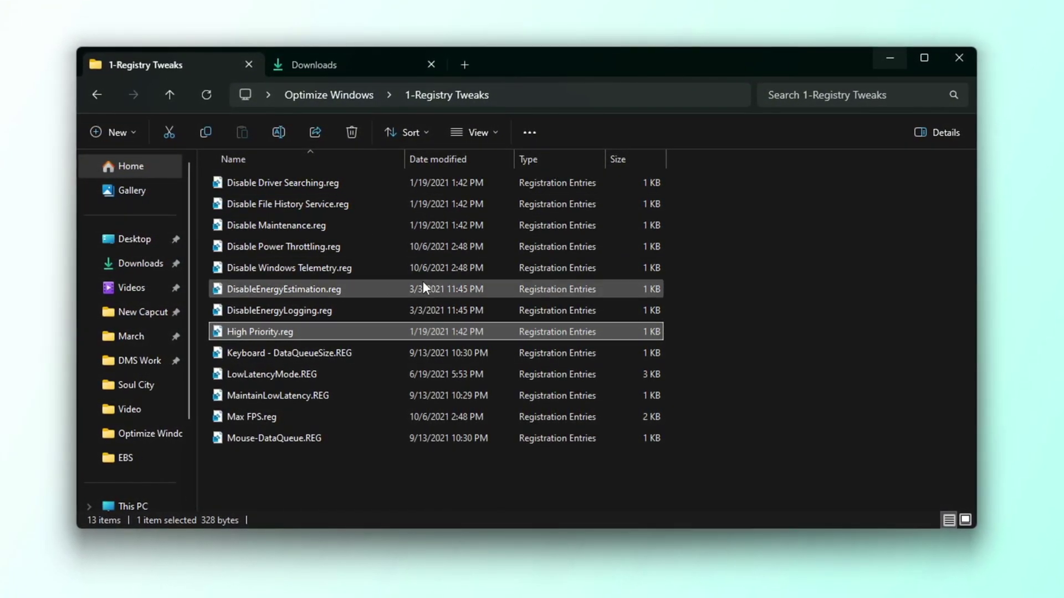
drag(374, 440, 421, 176)
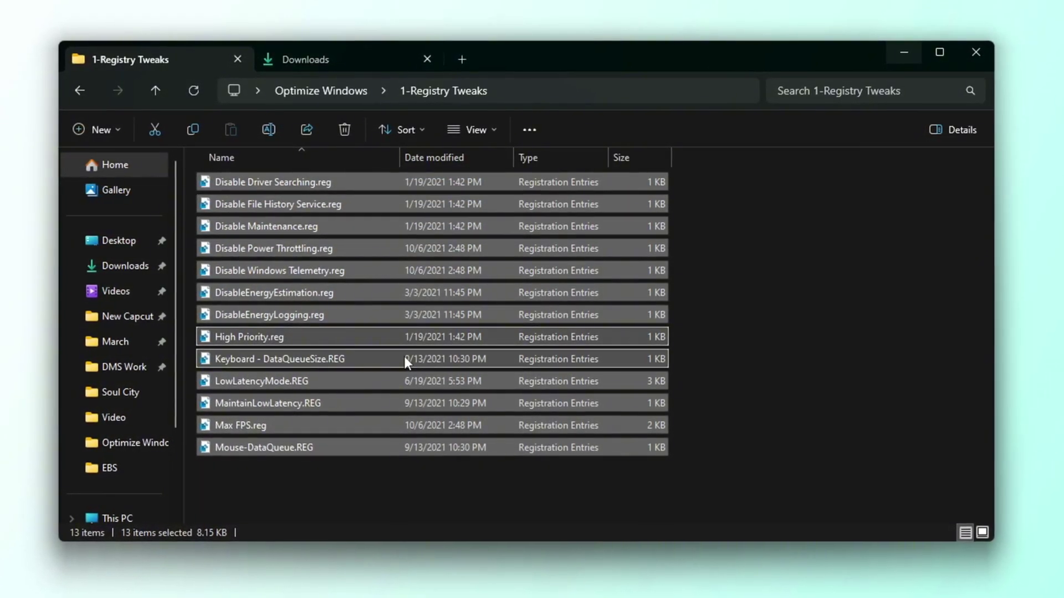
click(342, 475)
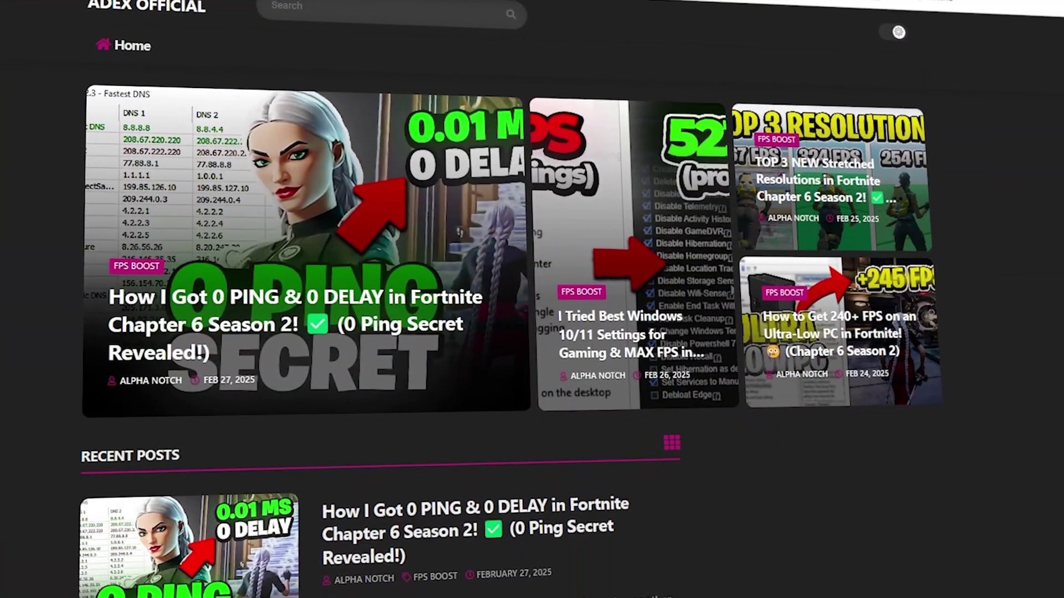
scroll(376, 299, down, 3)
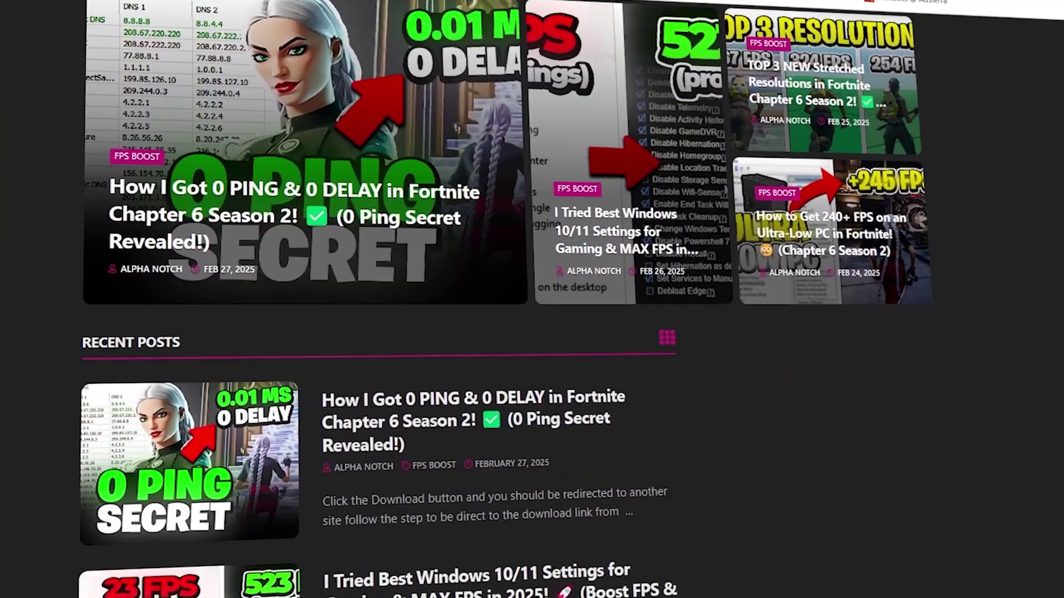
scroll(376, 299, down, 2)
scroll(377, 299, down, 2)
scroll(376, 299, down, 1)
scroll(276, 319, down, 2)
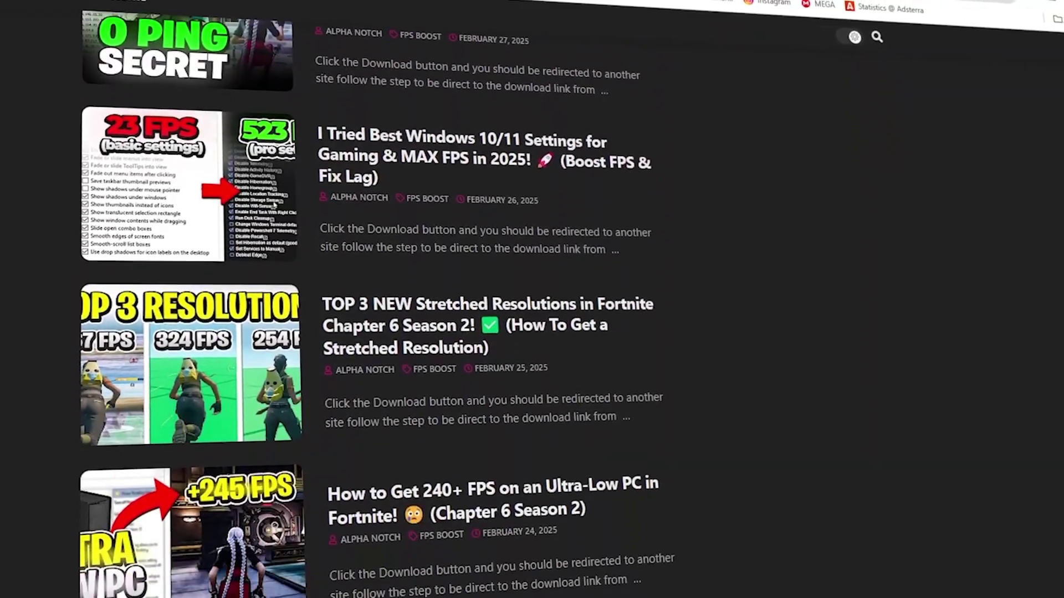
scroll(276, 318, down, 3)
scroll(276, 319, down, 2)
scroll(275, 319, down, 2)
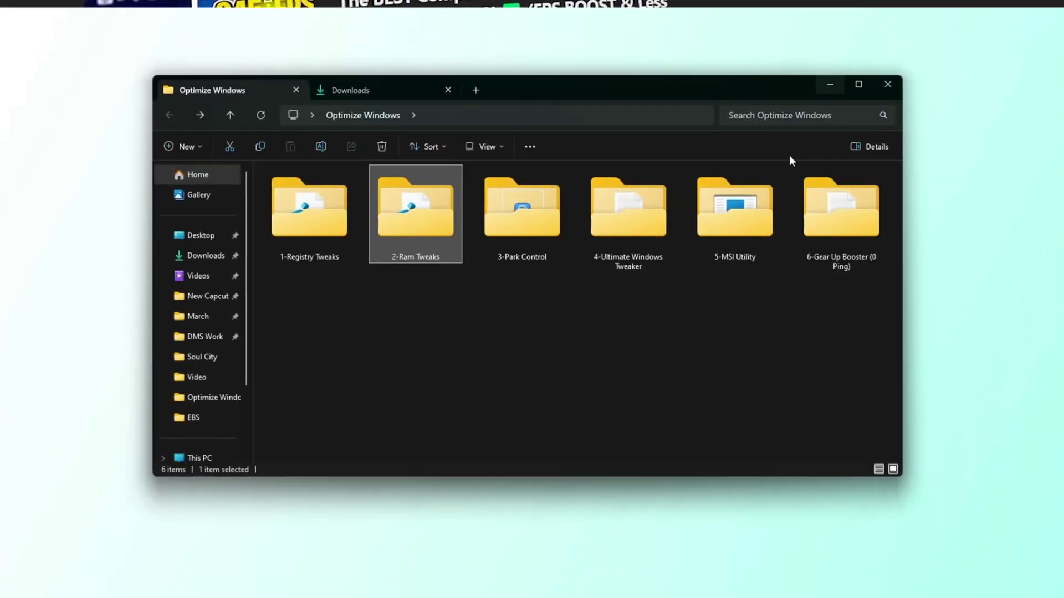
Step: Open 2-Ram Tweaks and merge 16GB Ram.reg, confirming the registry prompts
double_click(416, 205)
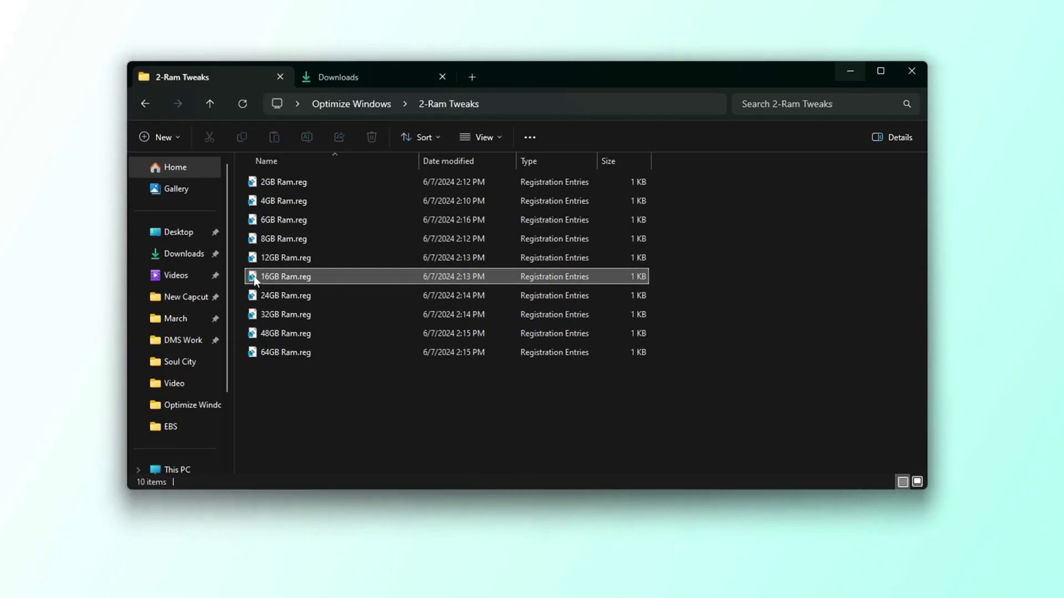
click(254, 276)
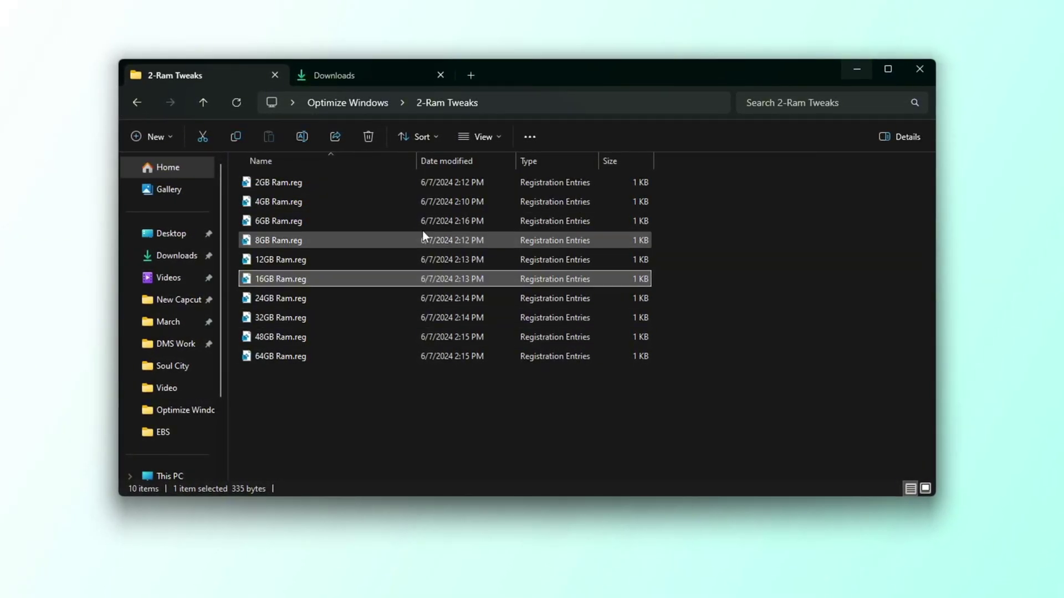
double_click(304, 279)
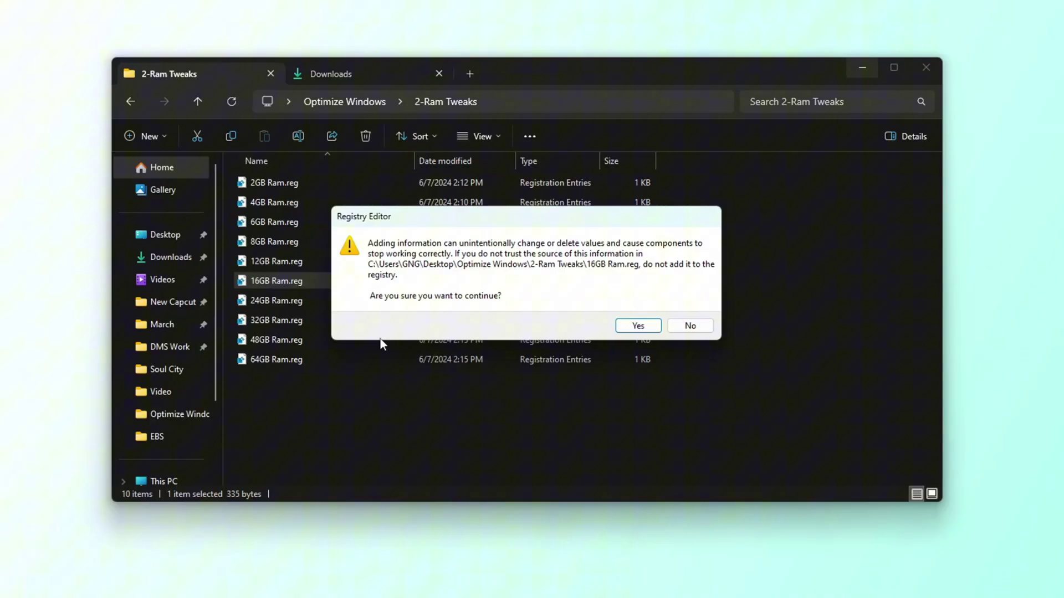
click(643, 326)
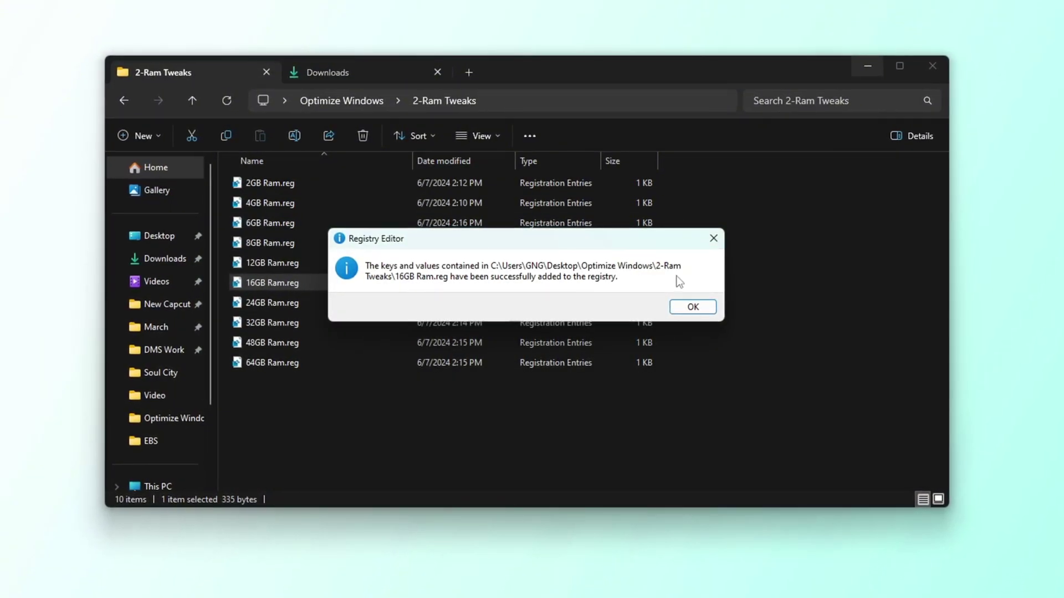
click(687, 308)
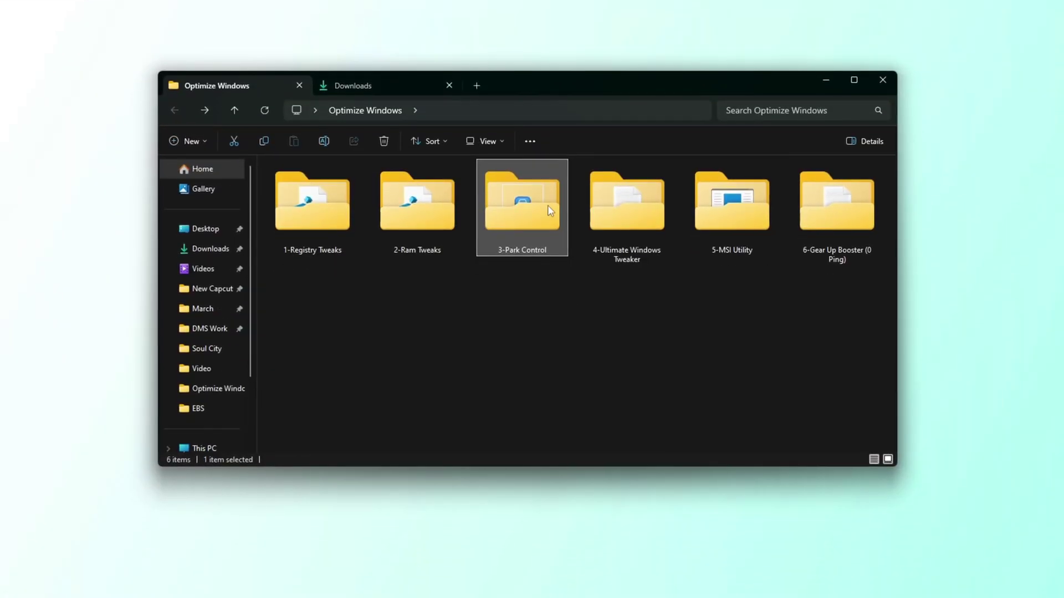
double_click(549, 209)
Step: Launch ParkControl and choose the Bitsum Highest Performance power profile
click(278, 190)
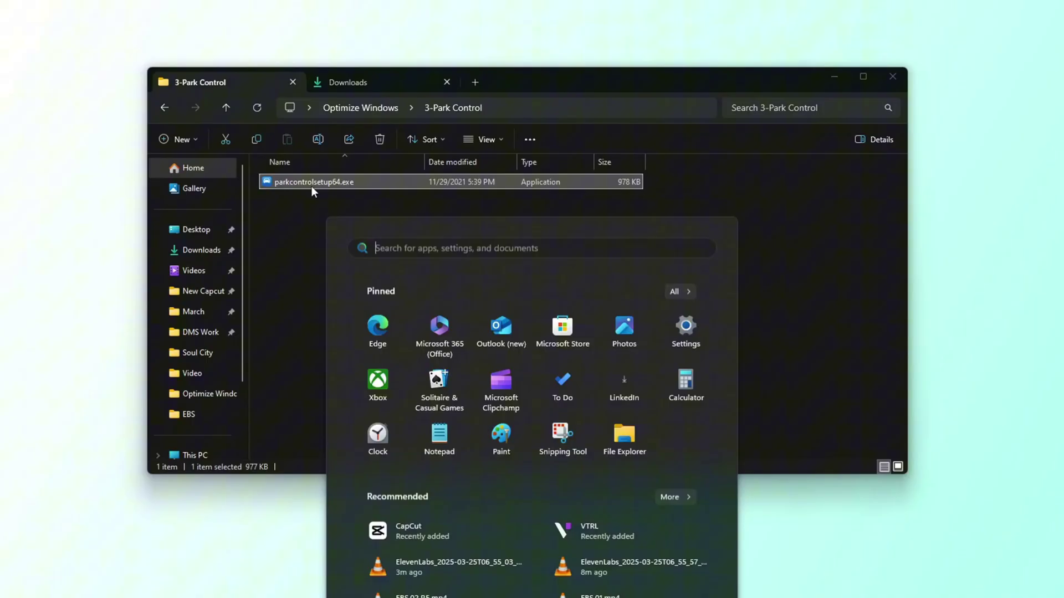
text(parkcontrol)
key(Return)
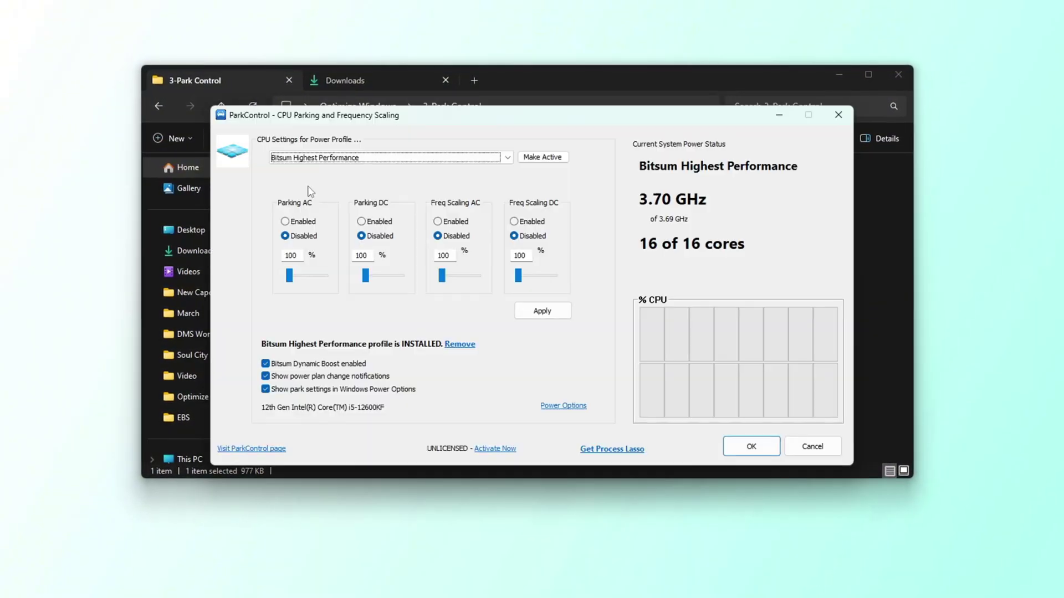
click(839, 75)
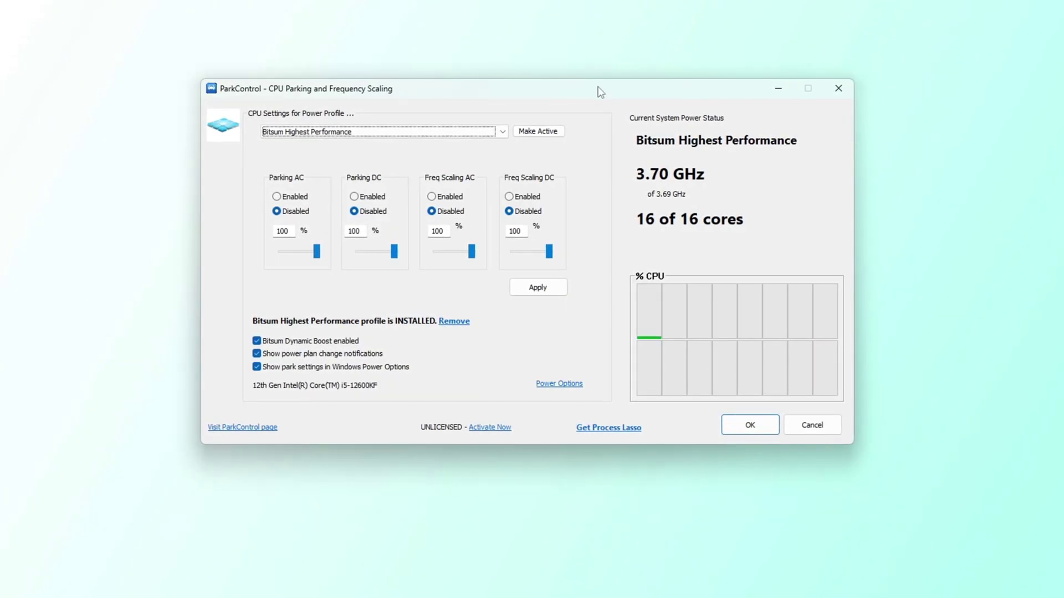
click(500, 133)
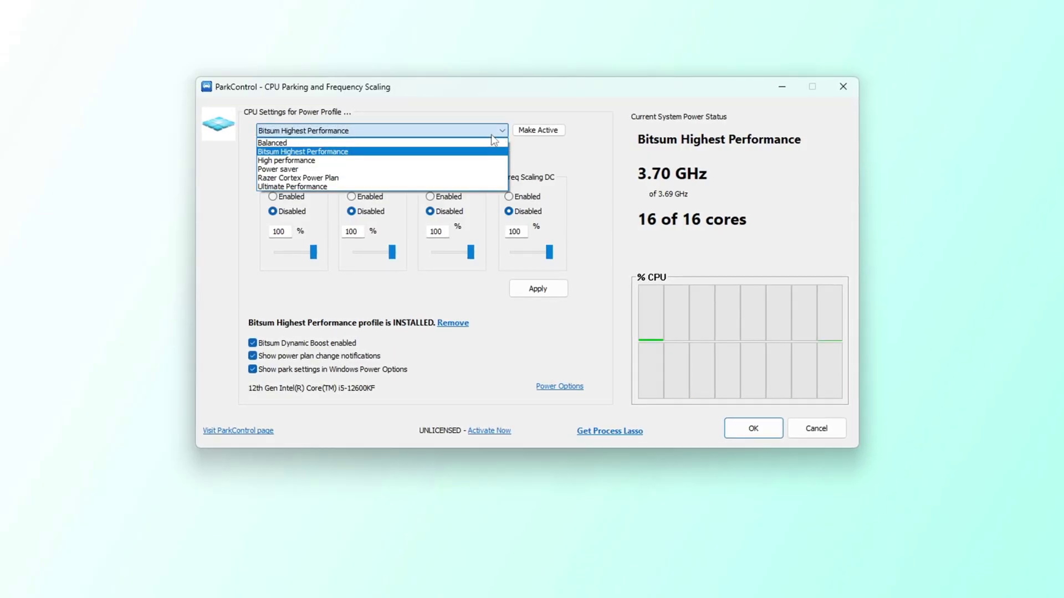
click(323, 151)
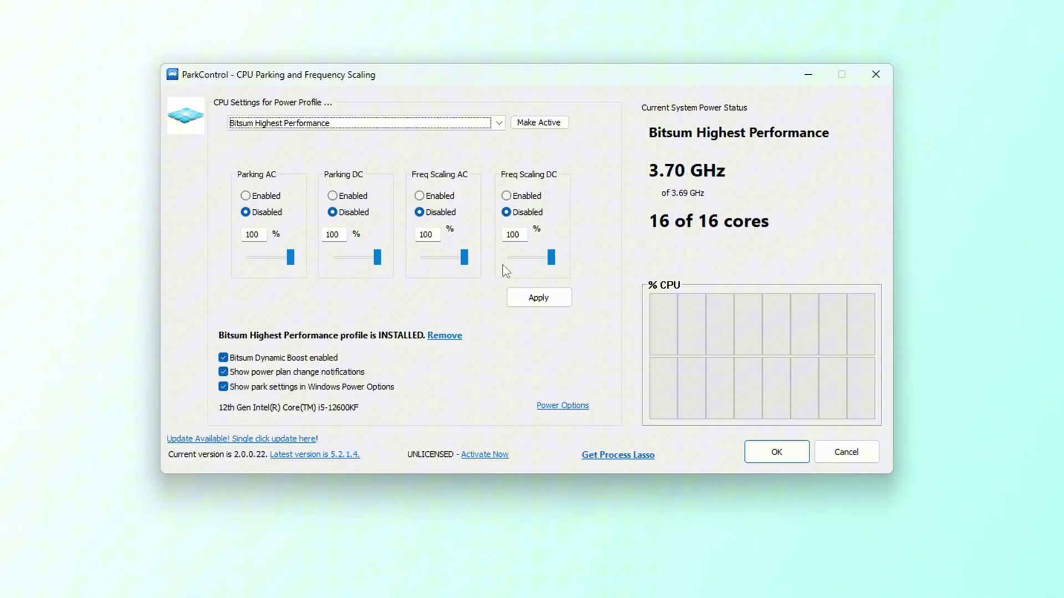
Step: Review Dynamic Boost and Power Options, then make Bitsum Highest Performance active and apply
click(288, 363)
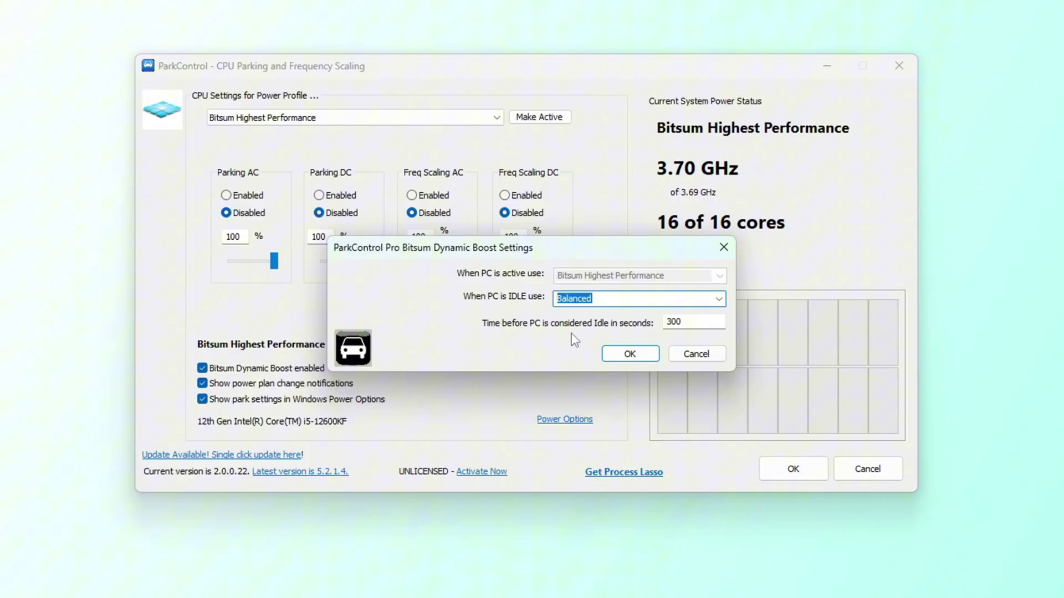
click(648, 362)
click(568, 430)
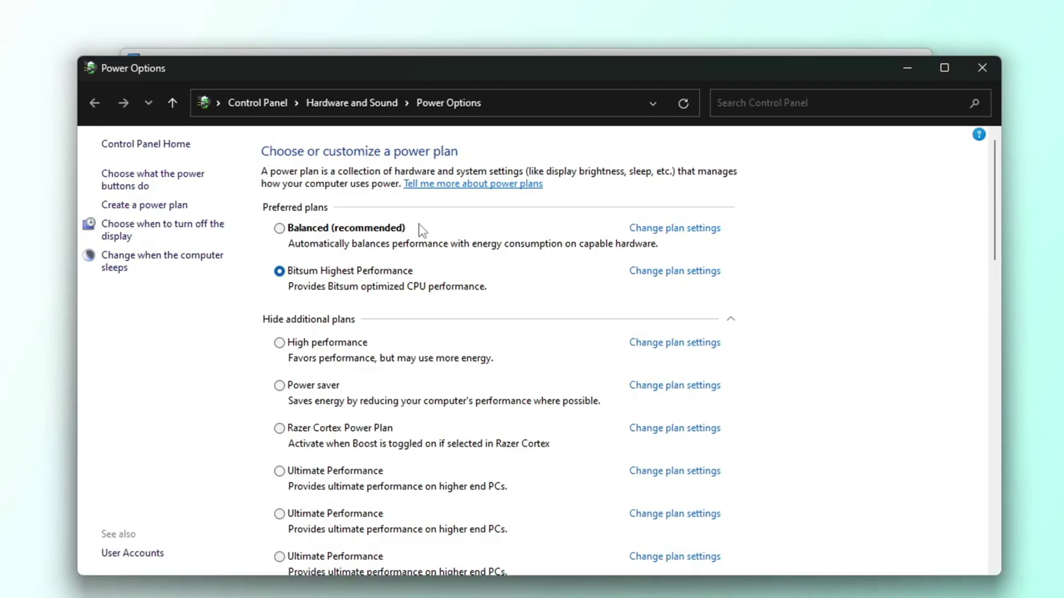
click(984, 69)
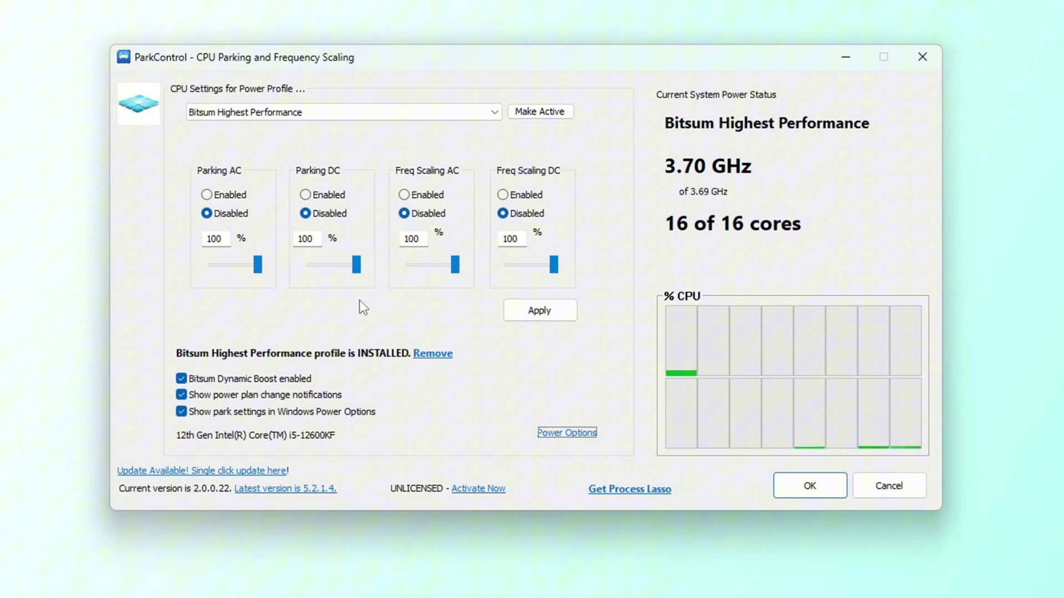
click(543, 112)
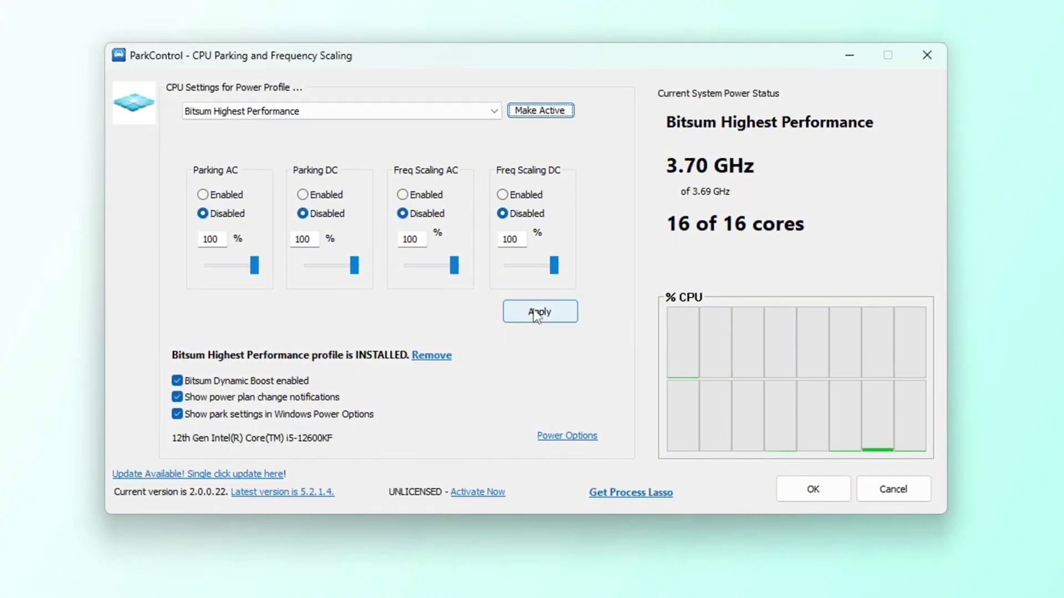
click(535, 315)
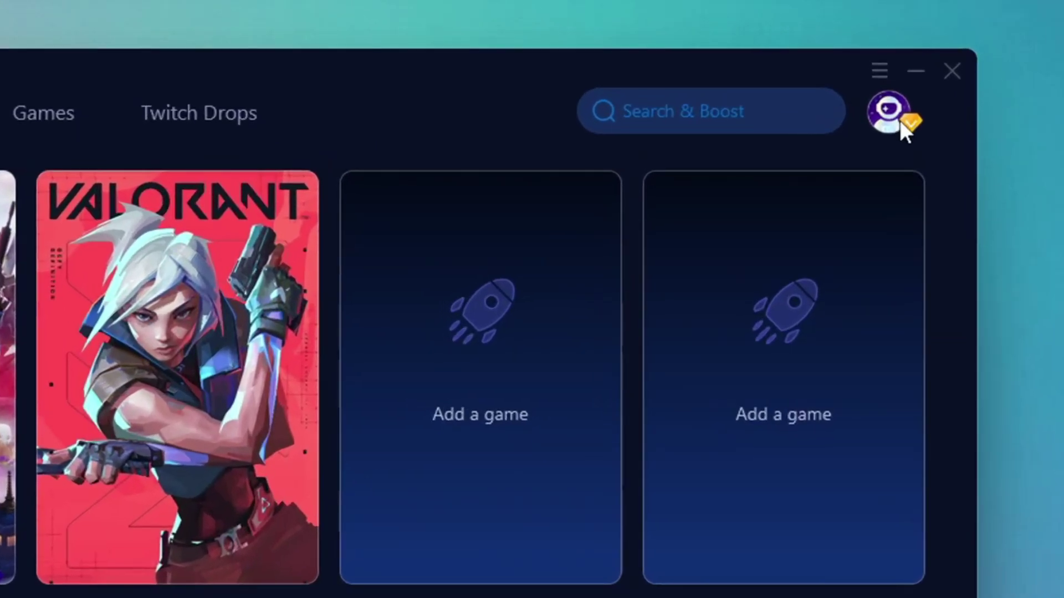
Step: View the GearUP account details, browse the supported games list, and return Home
click(892, 114)
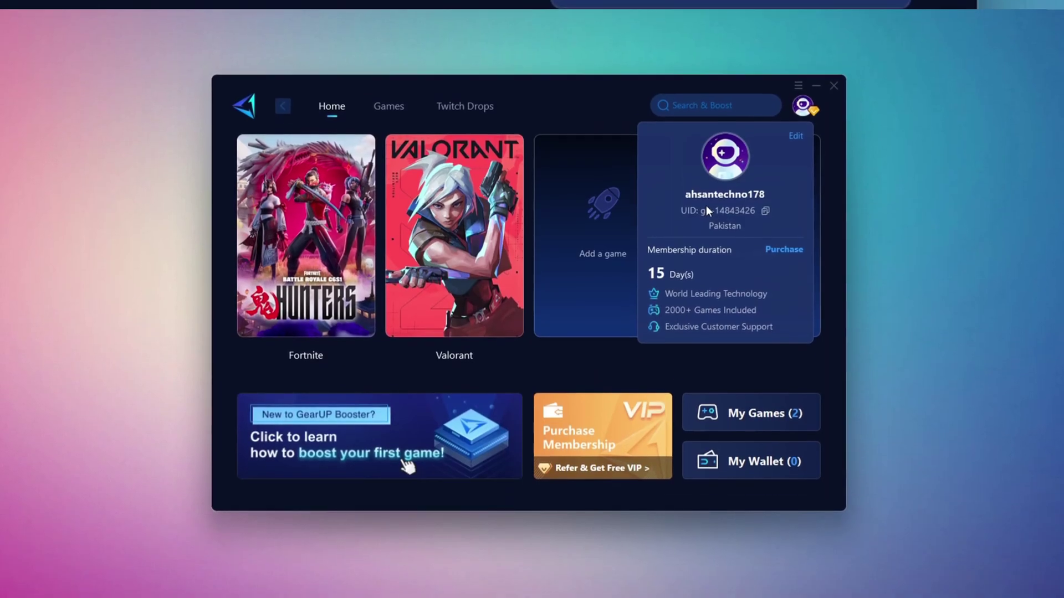
click(591, 101)
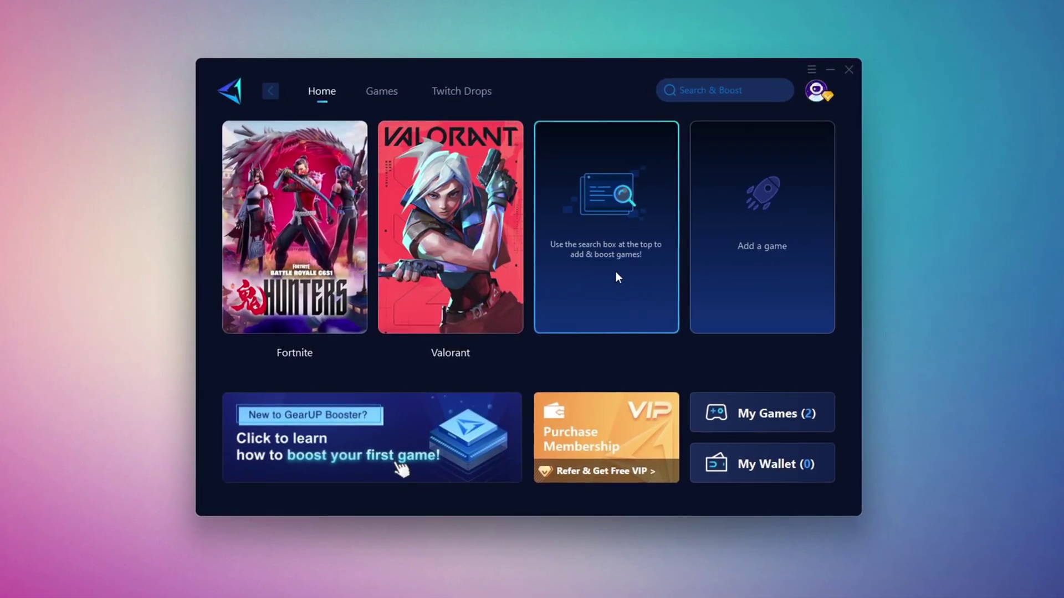
click(387, 92)
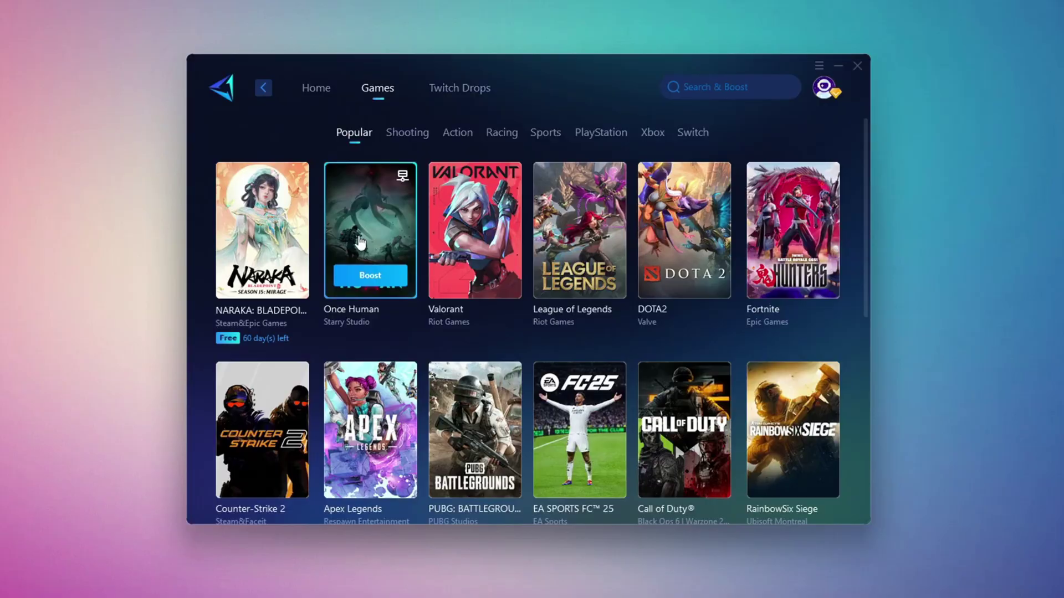
scroll(532, 311, down, 5)
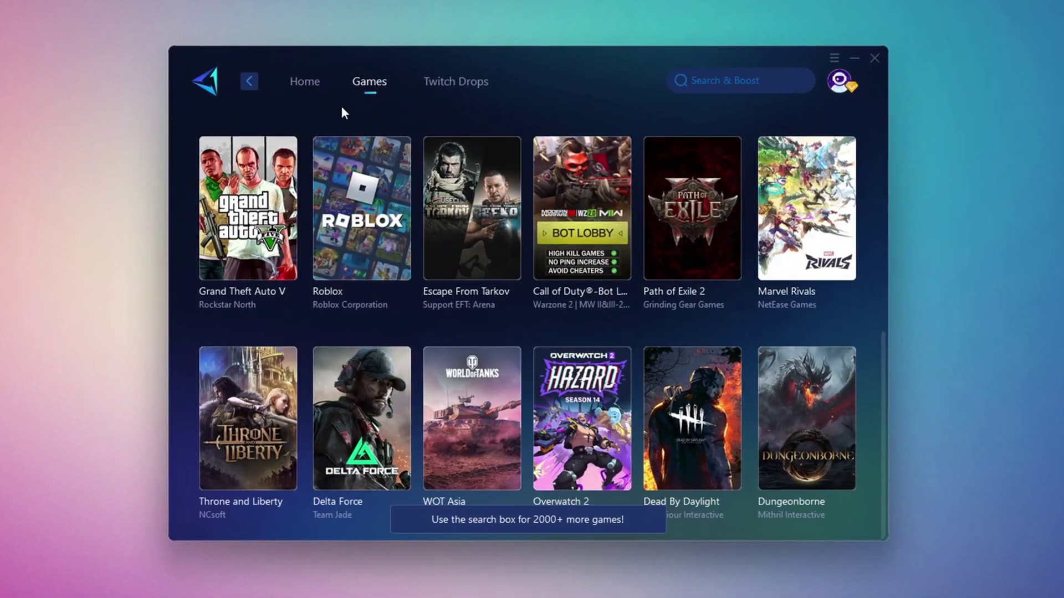
click(306, 83)
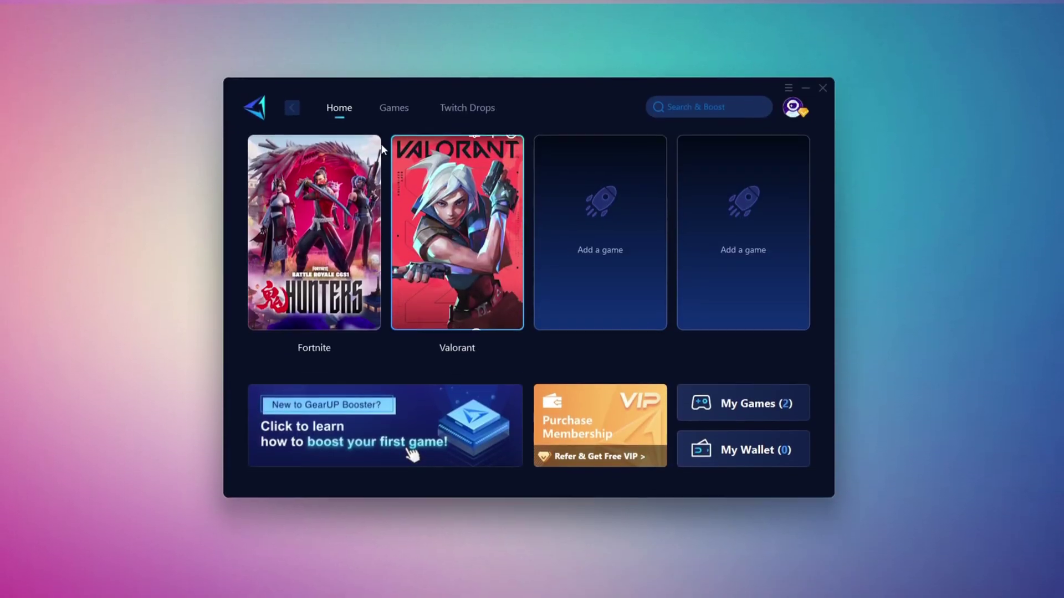
mouse_move(261, 230)
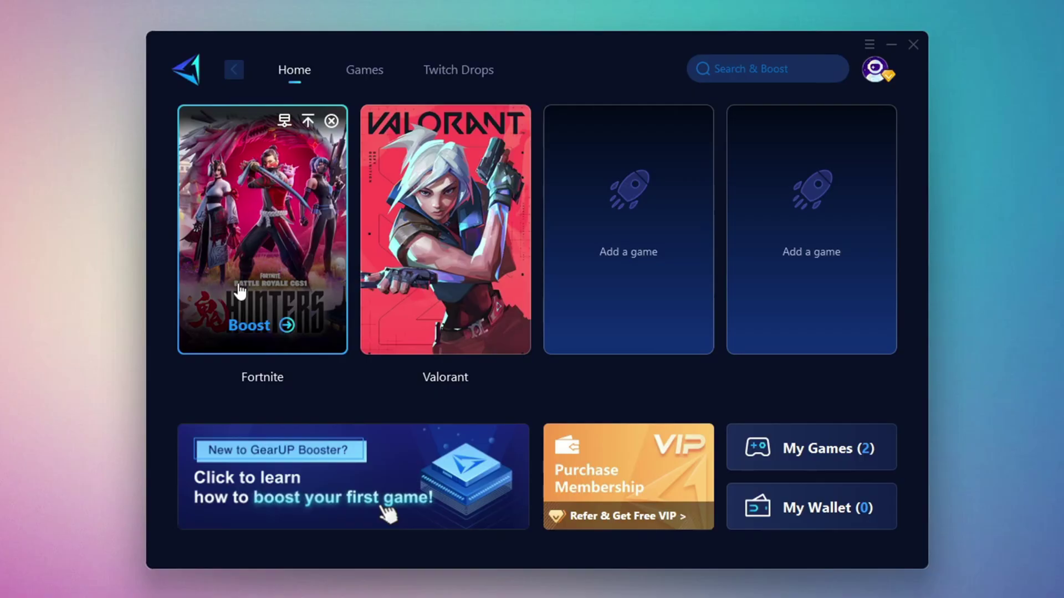
Step: Boost Fortnite on the Middle East region with Auto node, then close GearUP Booster
click(252, 325)
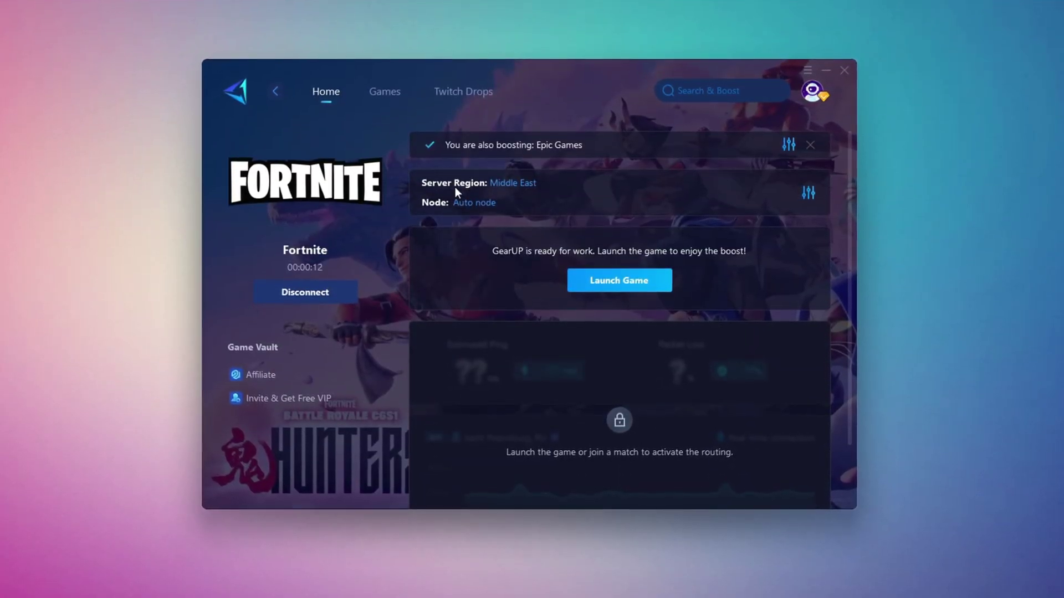
click(513, 184)
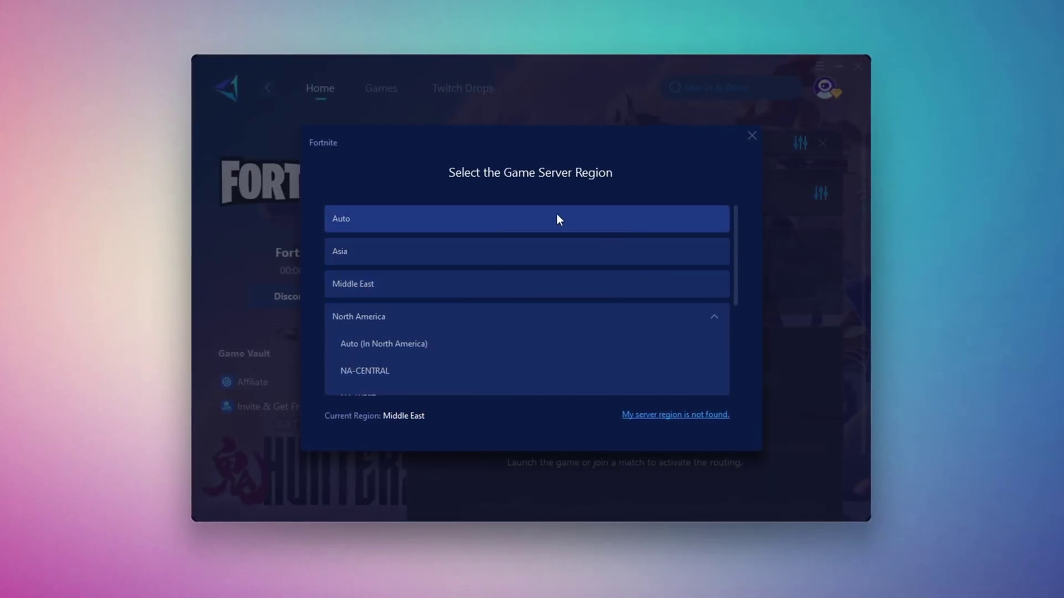
click(753, 136)
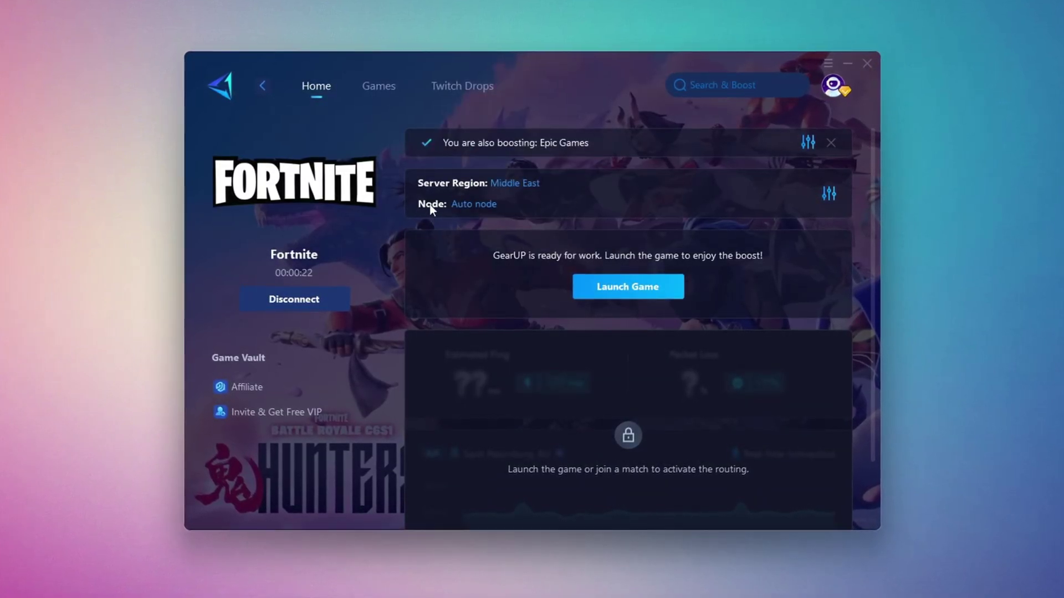
click(473, 205)
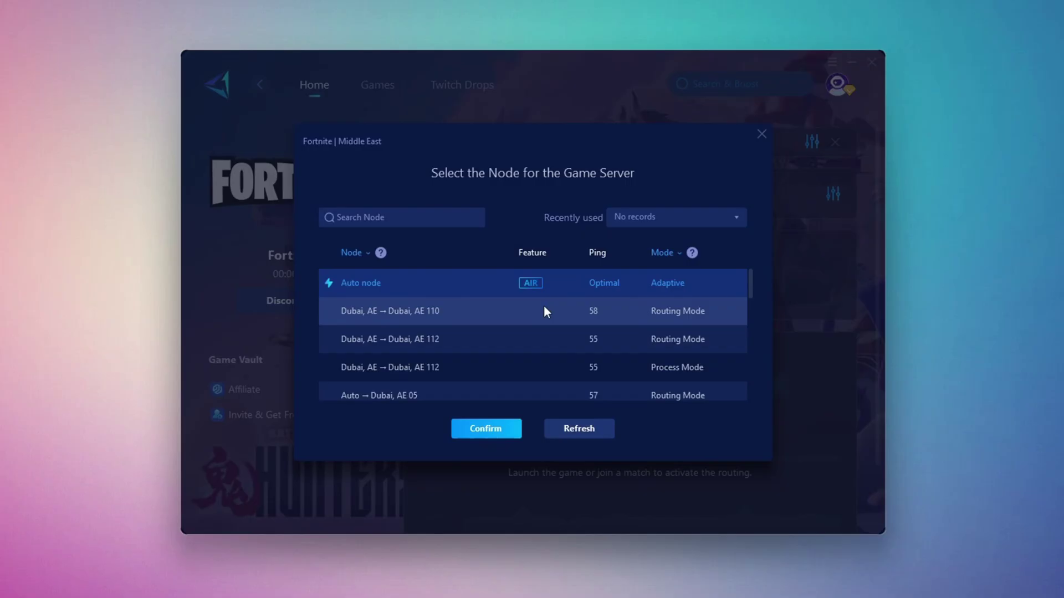
scroll(507, 311, down, 1)
scroll(594, 330, up, 1)
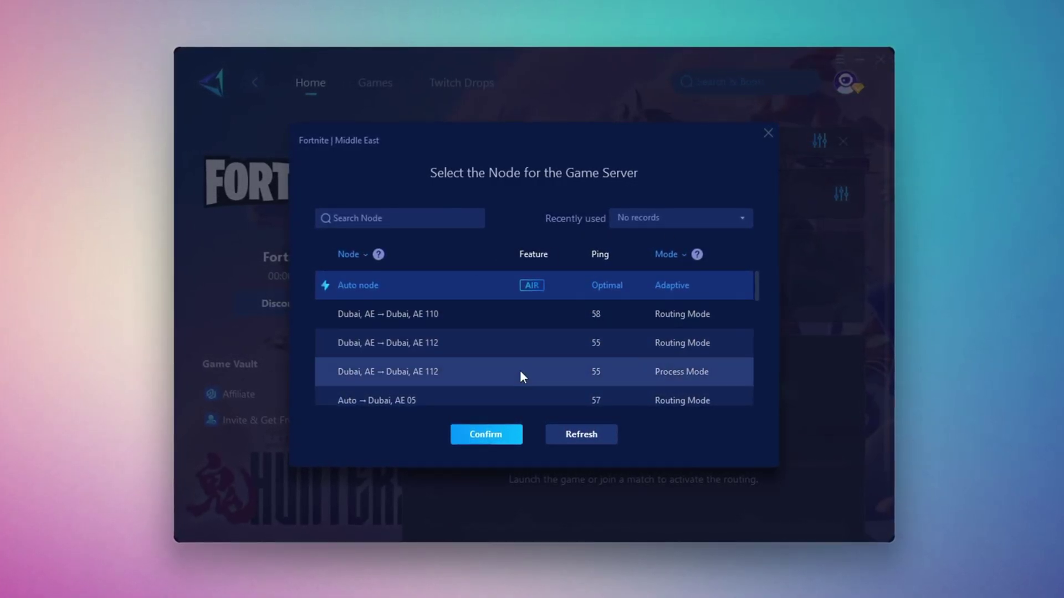
click(767, 135)
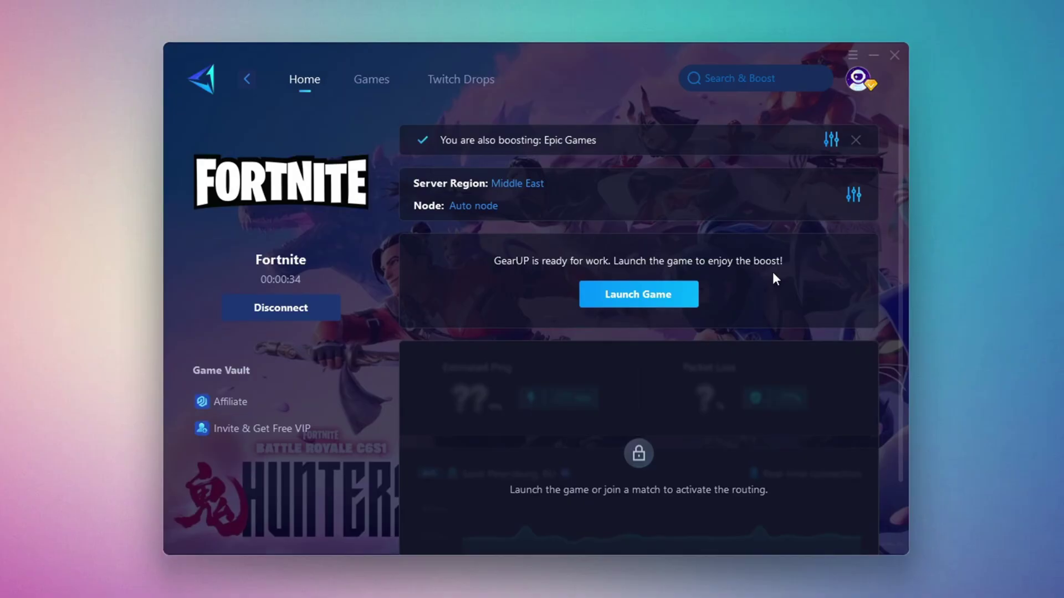
click(900, 53)
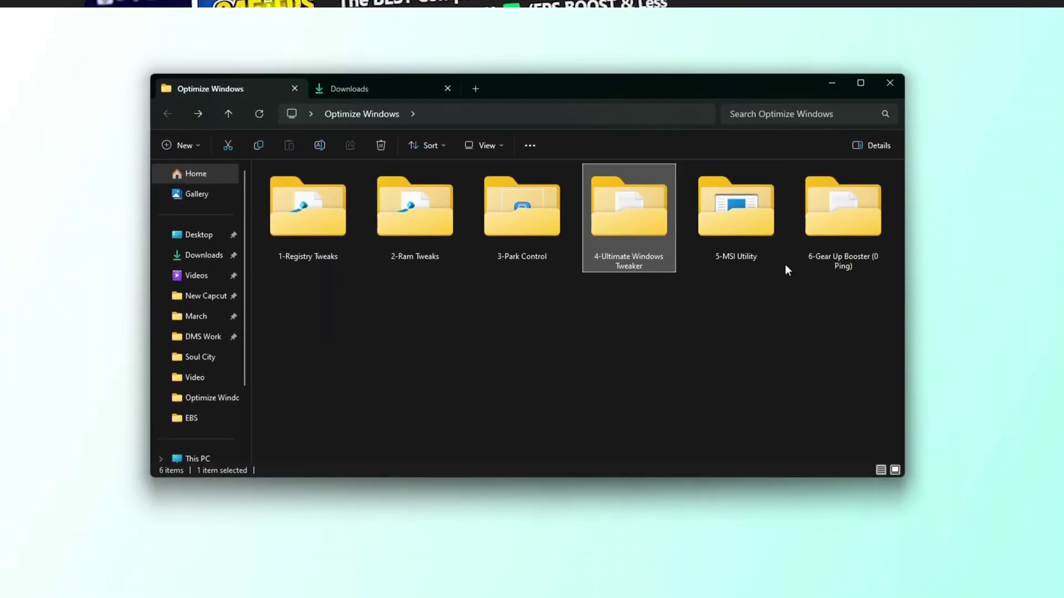
Step: Open 4-Ultimate Windows Tweaker and run Ultimate Windows Tweaker 4.8.exe
double_click(652, 225)
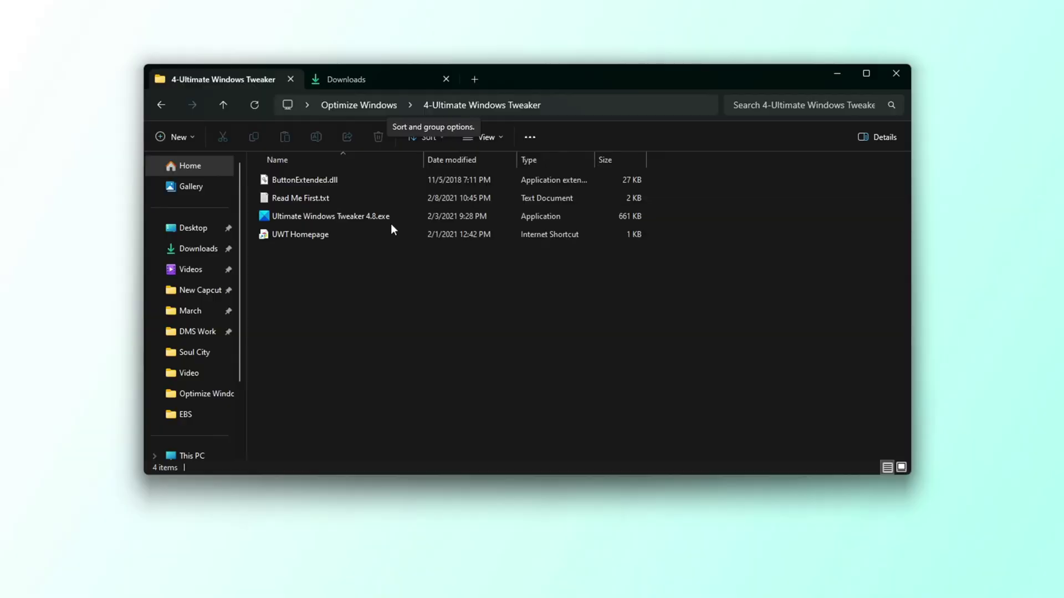
double_click(391, 218)
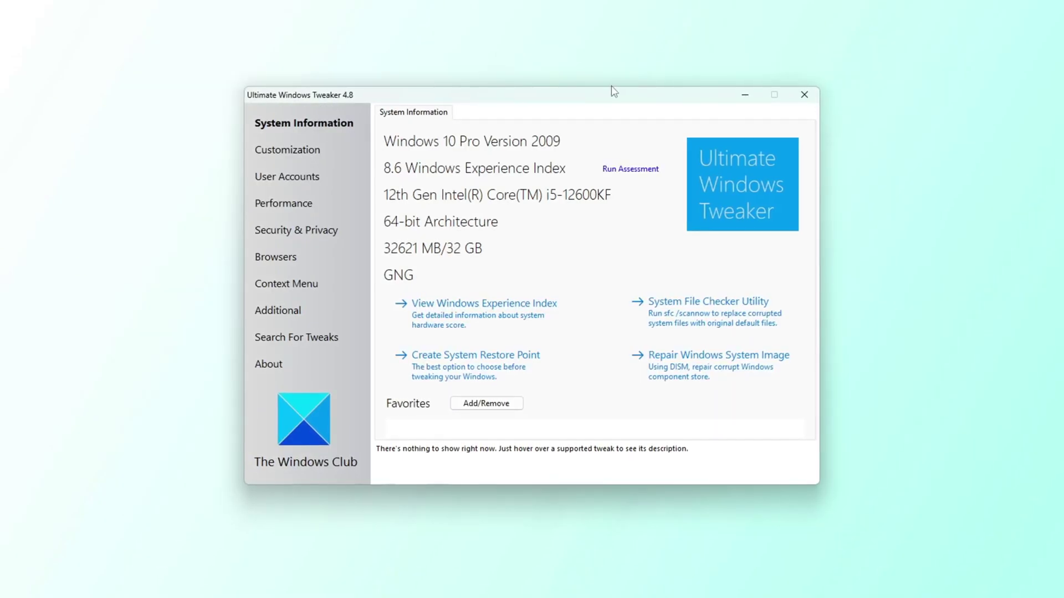
Step: Show the Performance page and tick Disable Prefetch Service
click(277, 184)
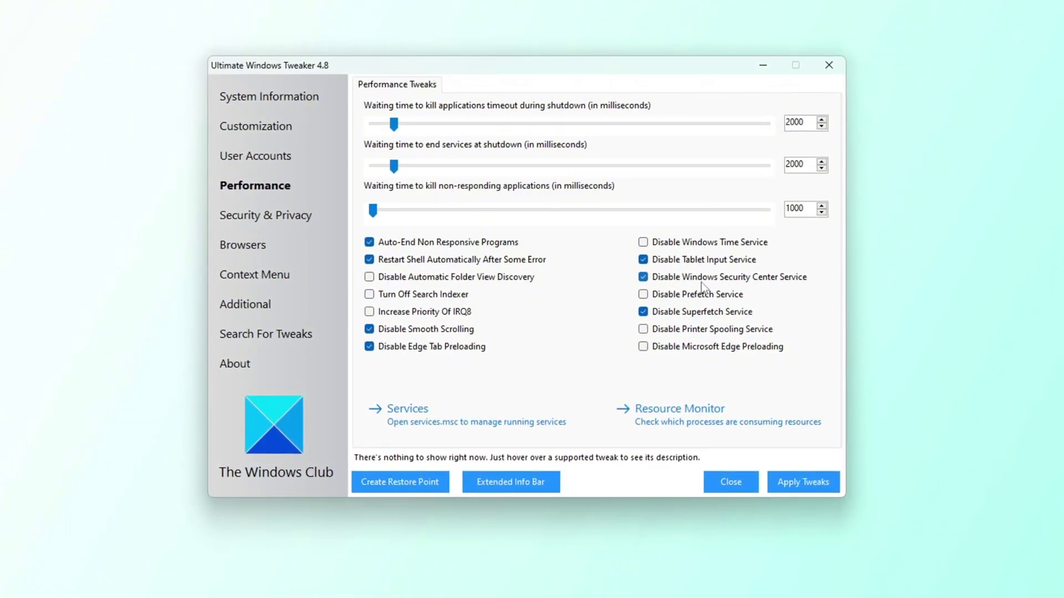
click(644, 295)
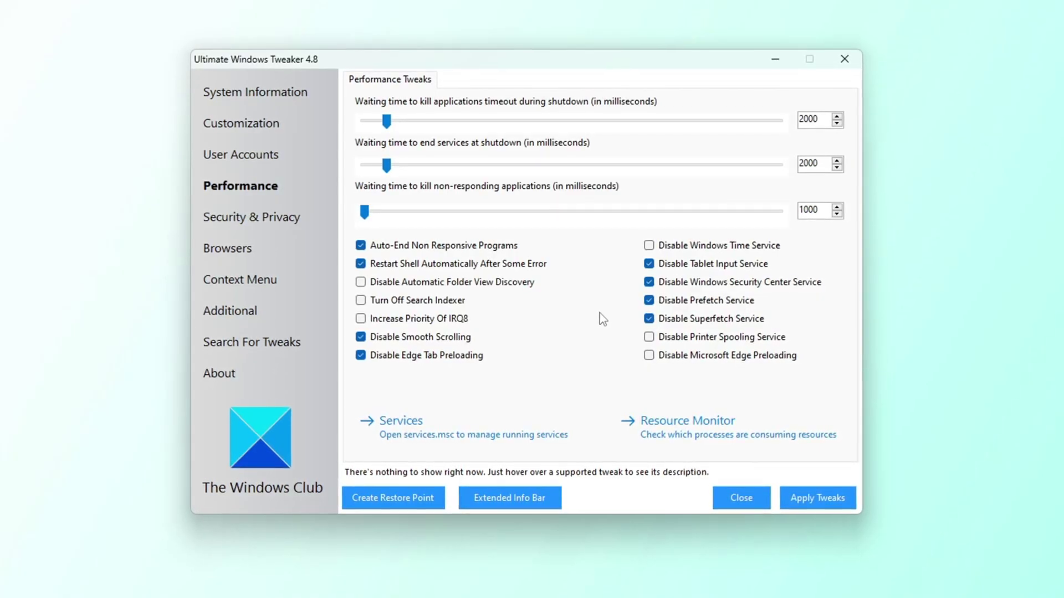
Step: Switch to the Additional page and apply the tweaks
click(234, 315)
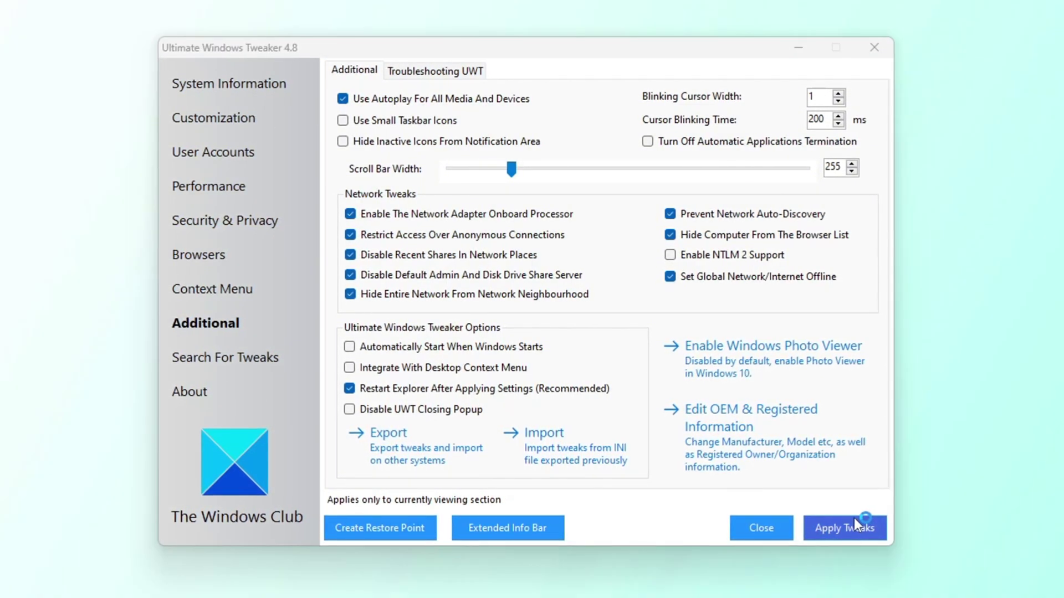
click(853, 519)
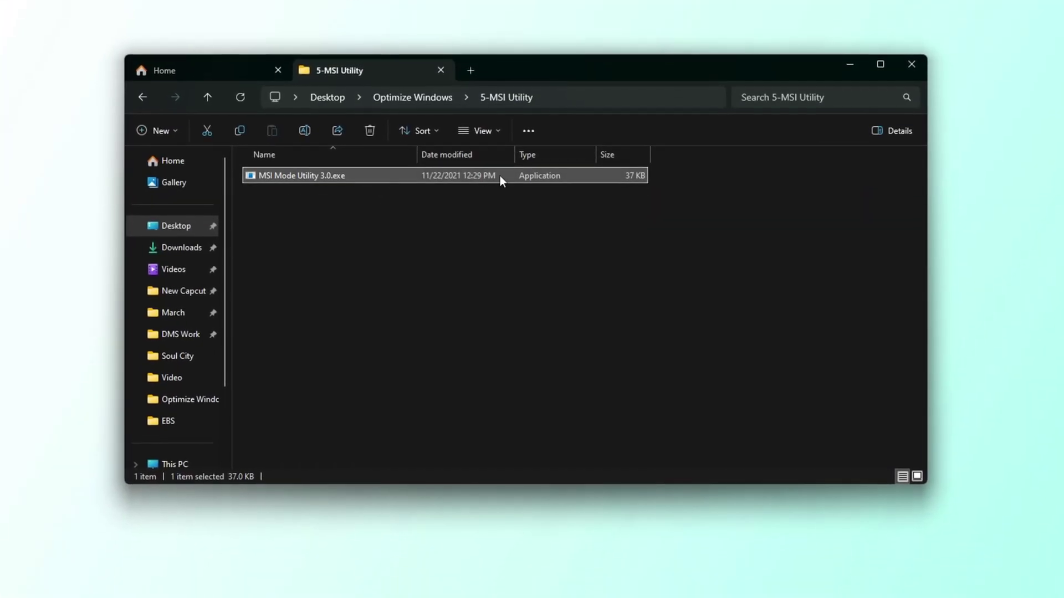
Step: Launch MSI Mode Utility as administrator and check the GTX 1650 SUPER and PEG10 entries
right_click(363, 183)
click(410, 277)
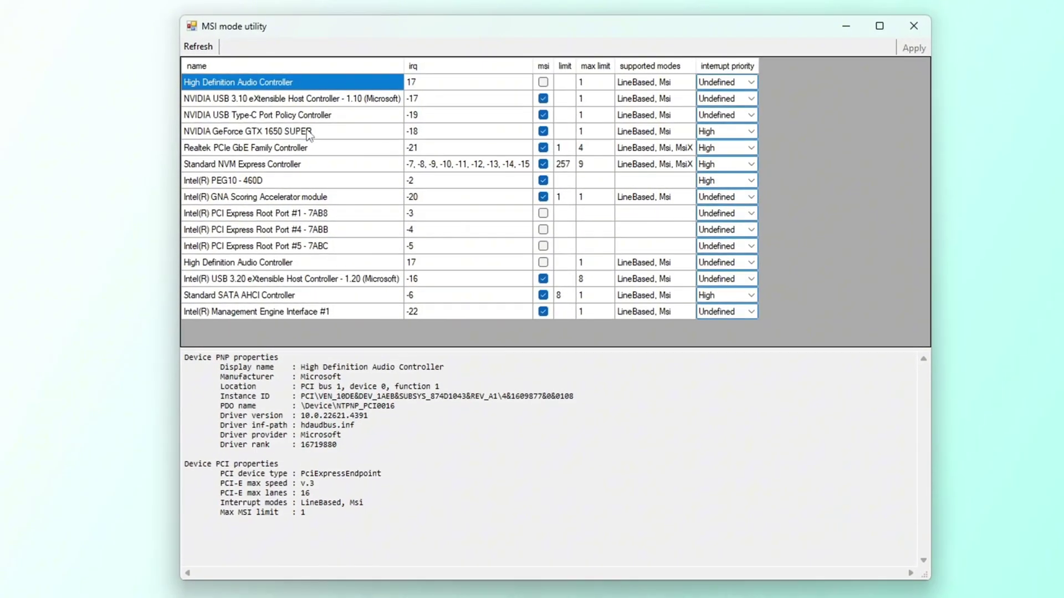
click(309, 133)
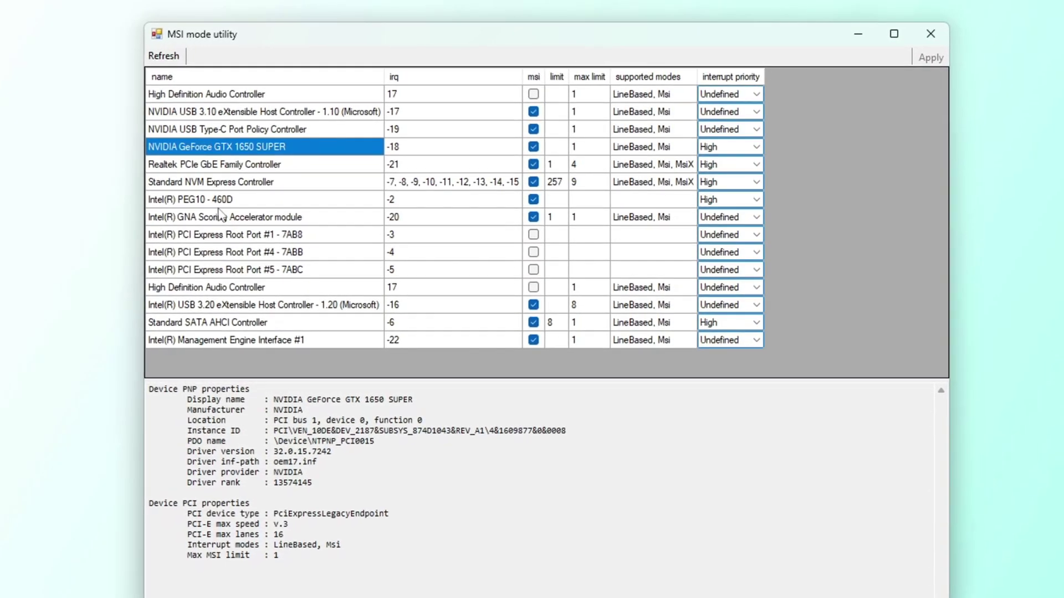
click(219, 203)
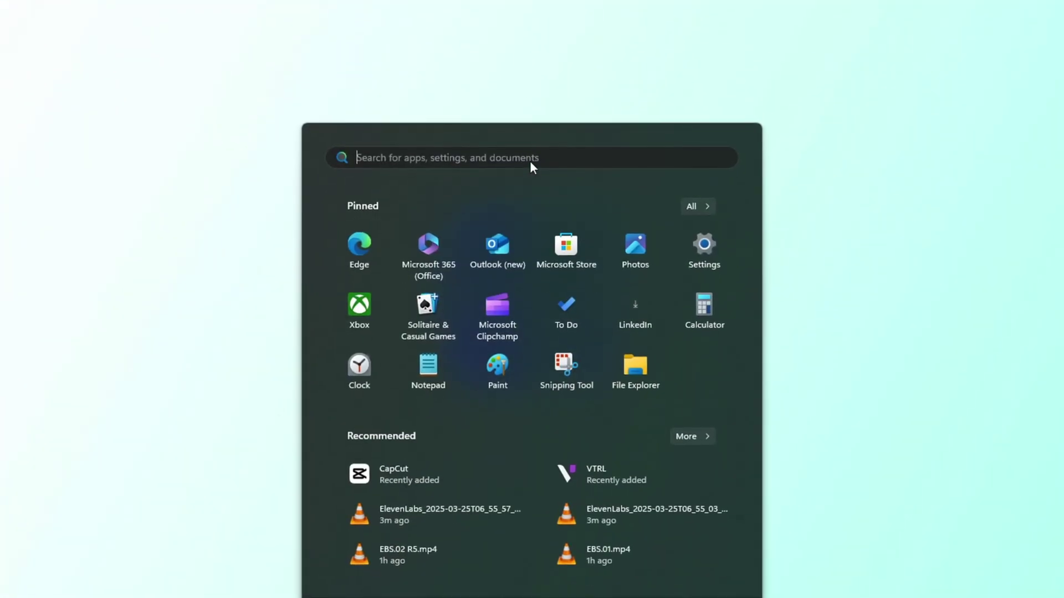
Step: Open System Configuration from Start search and enable all 16 processors in Boot Advanced Options
text(sys)
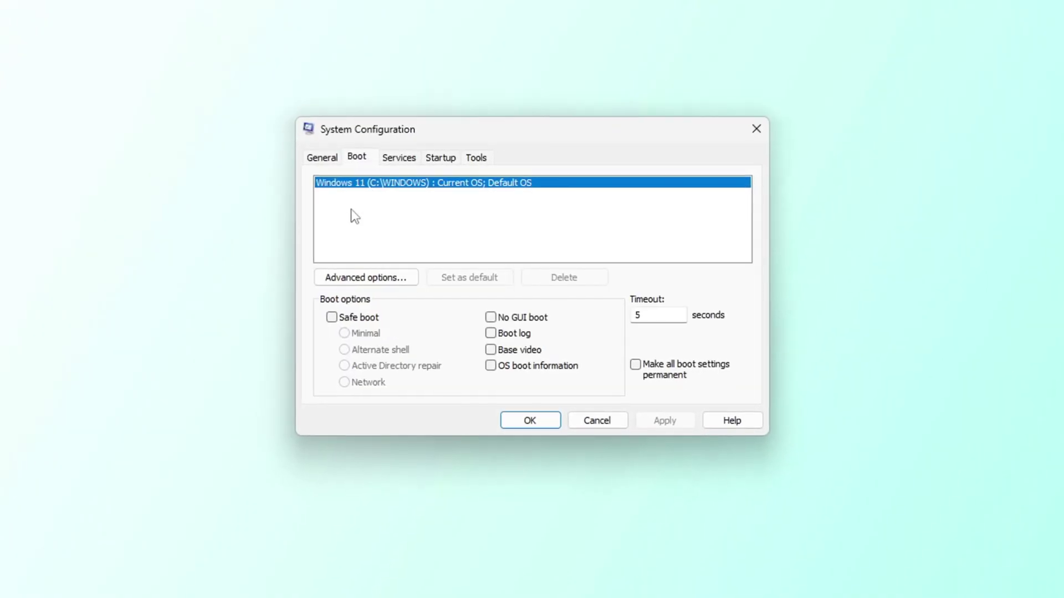
click(367, 279)
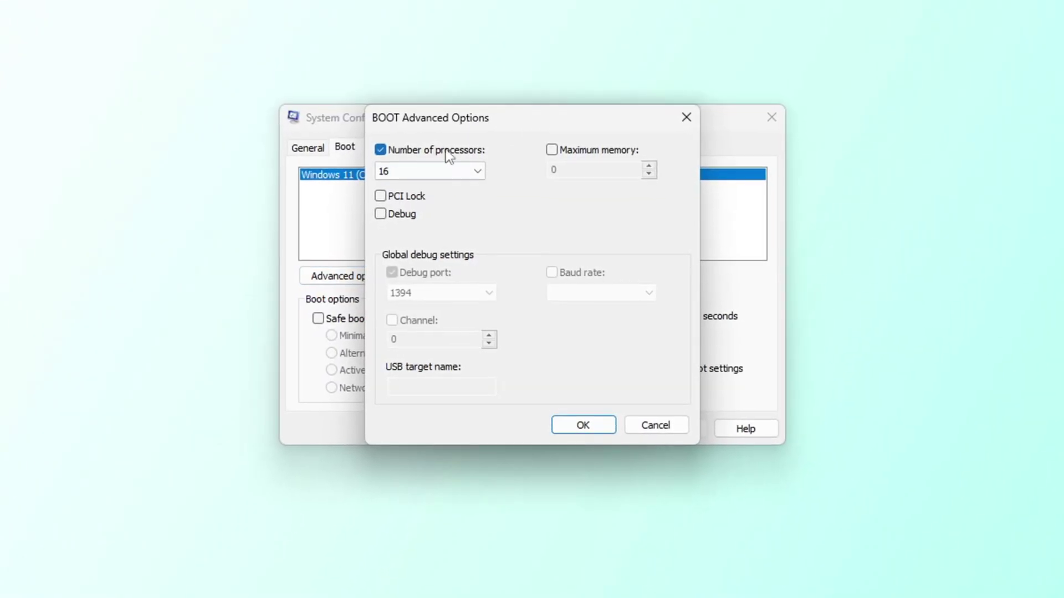